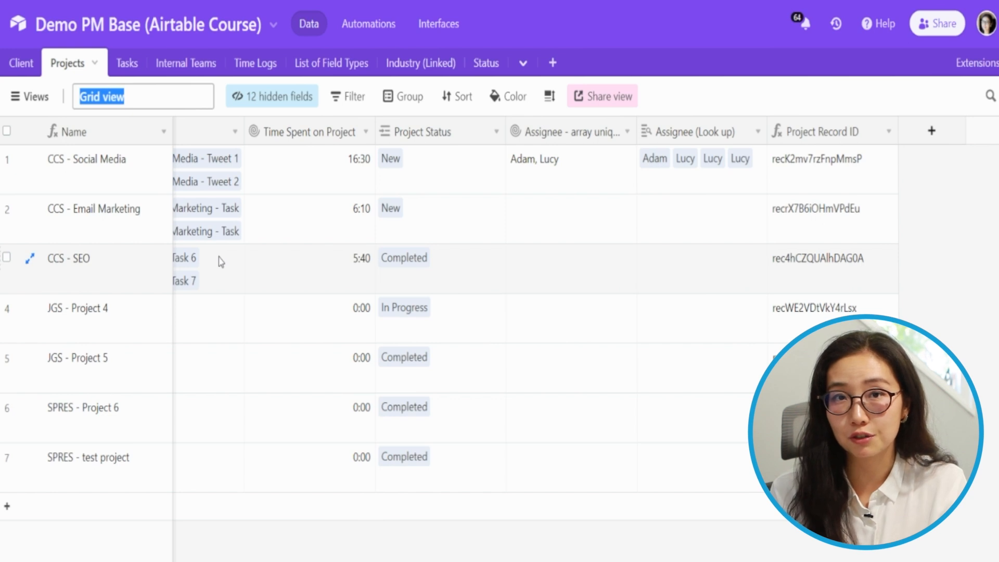
- Rename the Projects table's grid view to "All Projects"
text(All Projects)
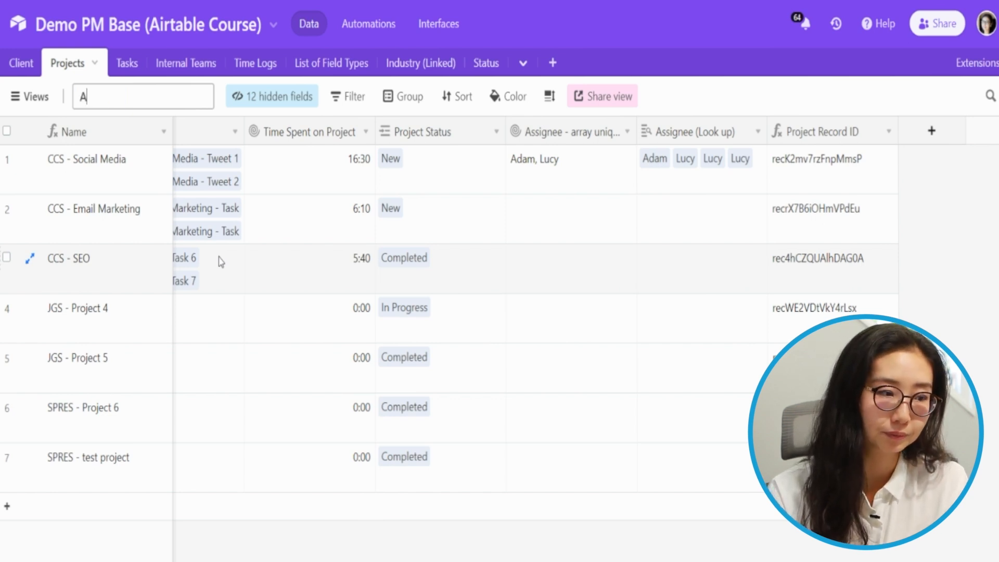
key(Return)
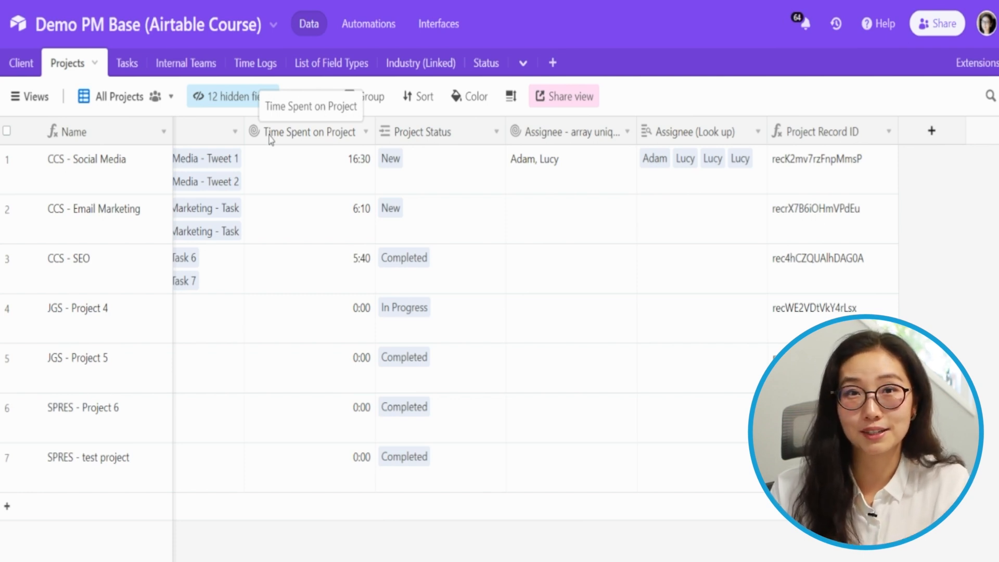
- Review the field visibility list of the All Projects view and switch to the Time Logs view
click(236, 100)
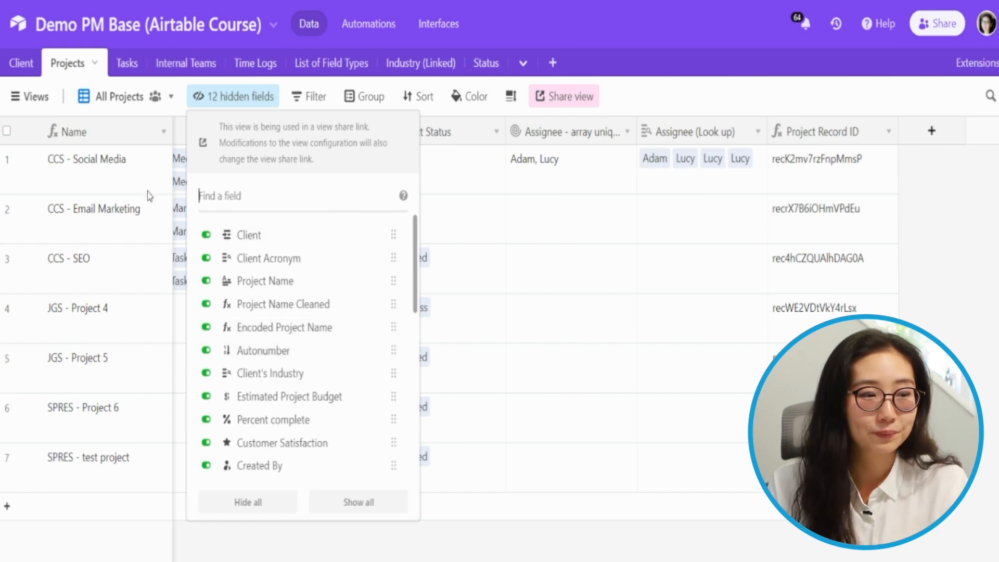
click(31, 96)
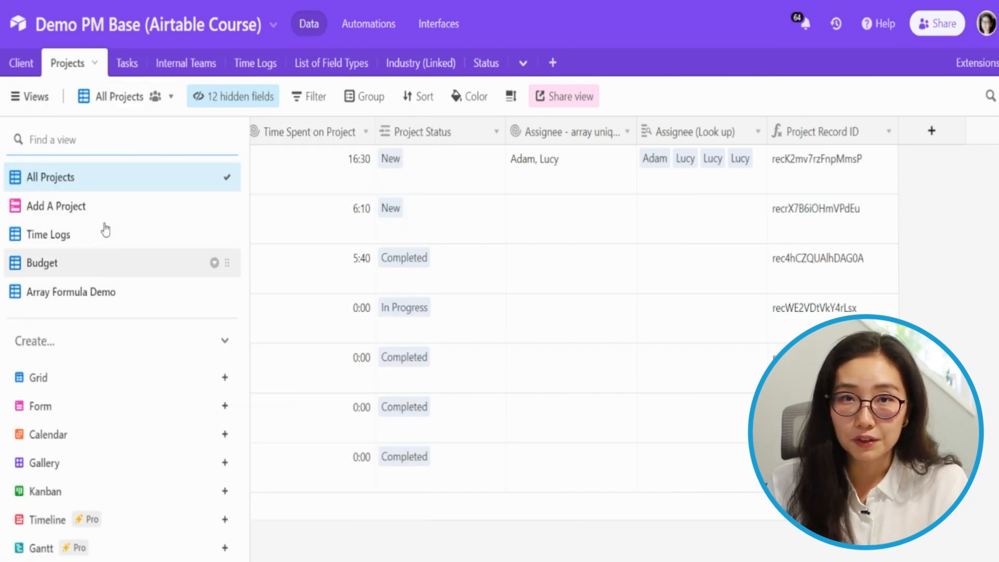
mouse_move(126, 239)
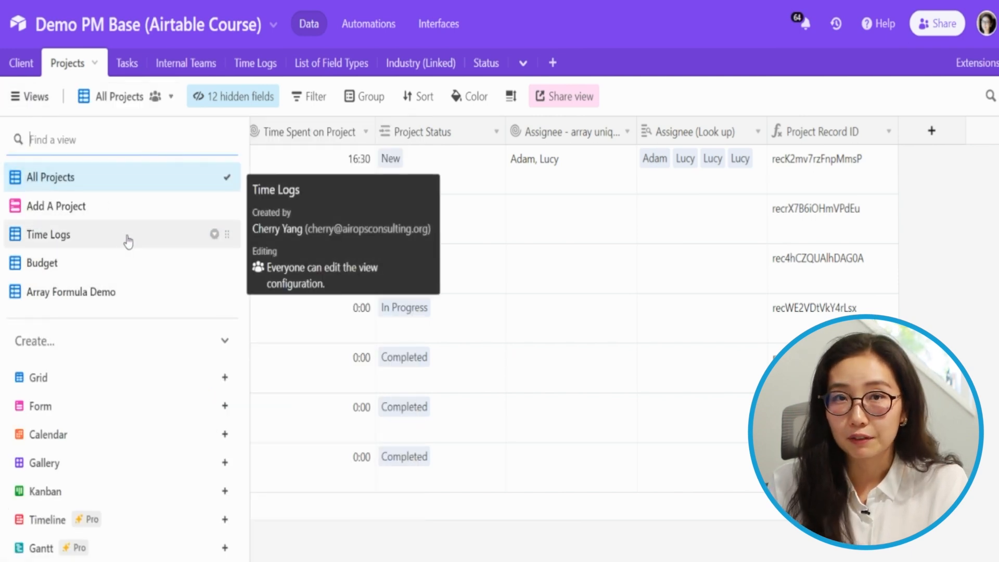
click(128, 241)
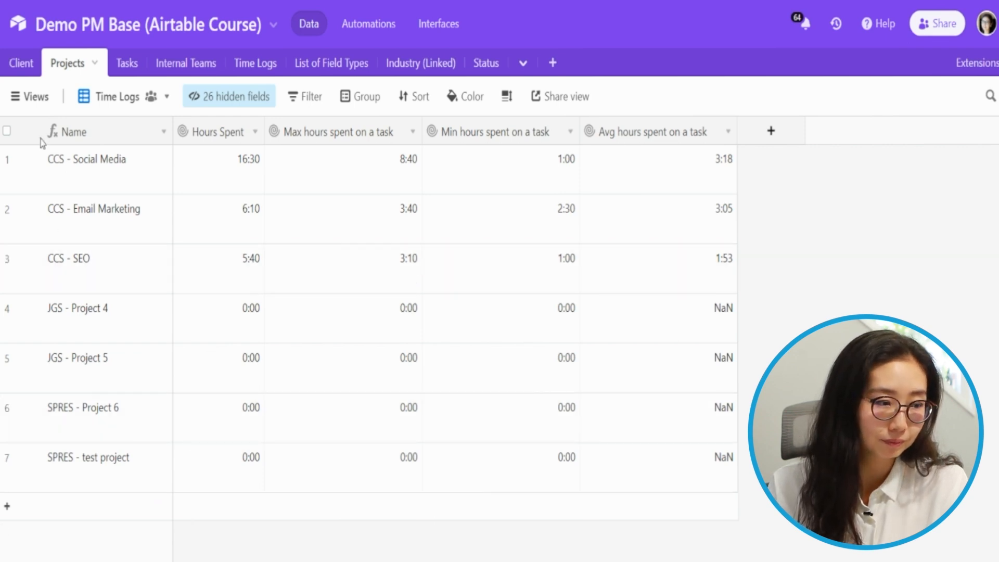
- Switch to the Budget view and show its collaborative, personal and locked view types
click(29, 96)
click(52, 263)
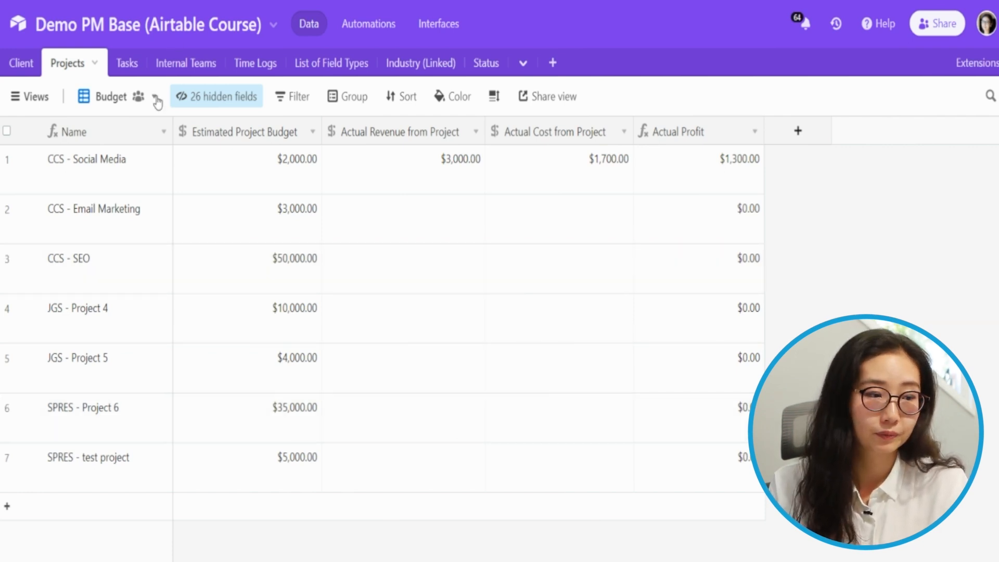
click(134, 104)
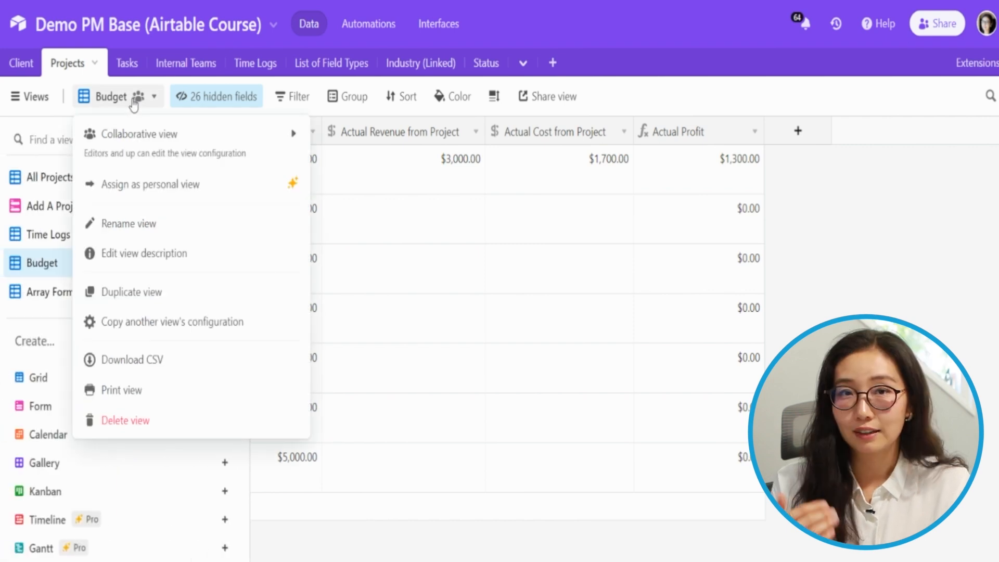
mouse_move(131, 137)
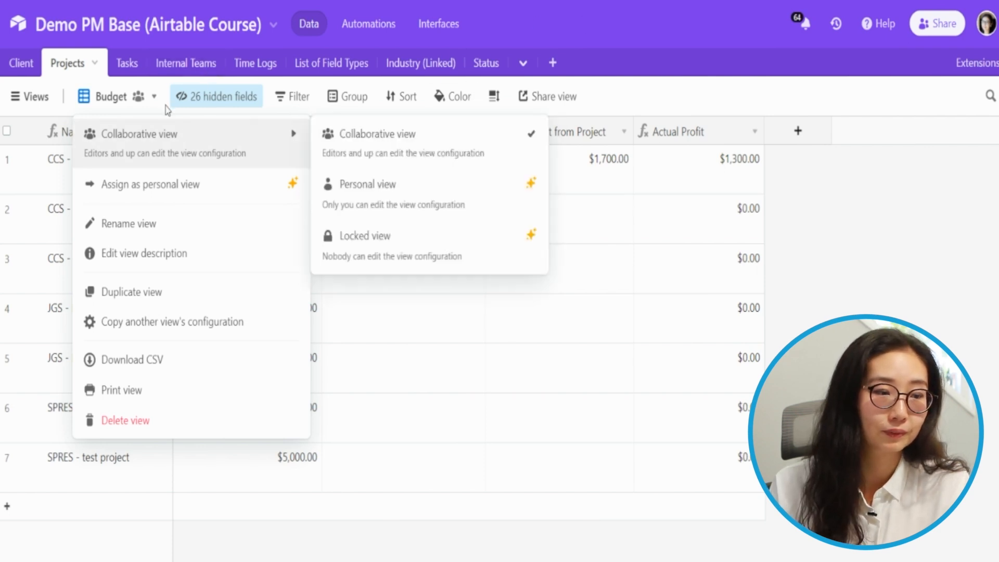
- Check the Budget view's field visibility and filter settings
click(248, 107)
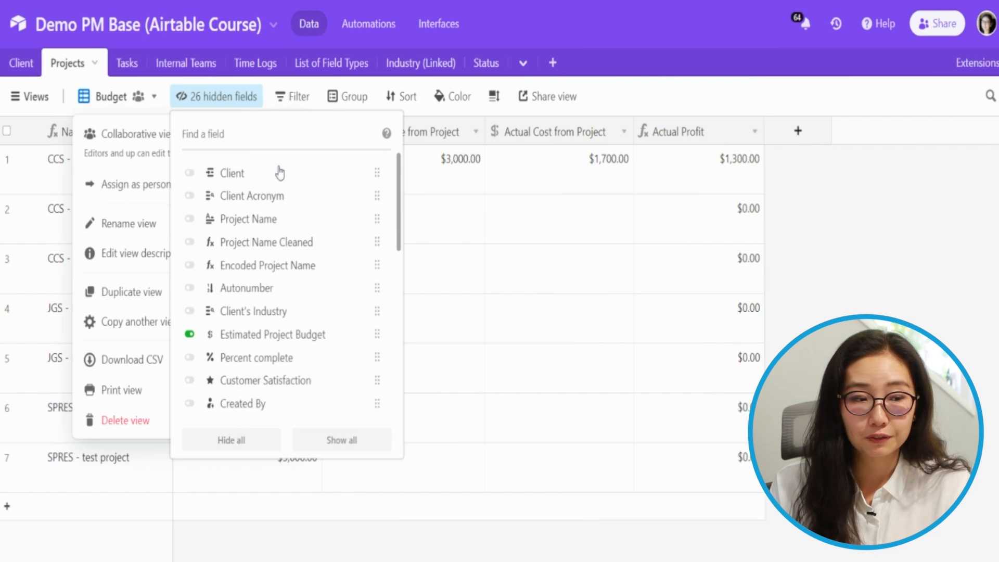
click(298, 99)
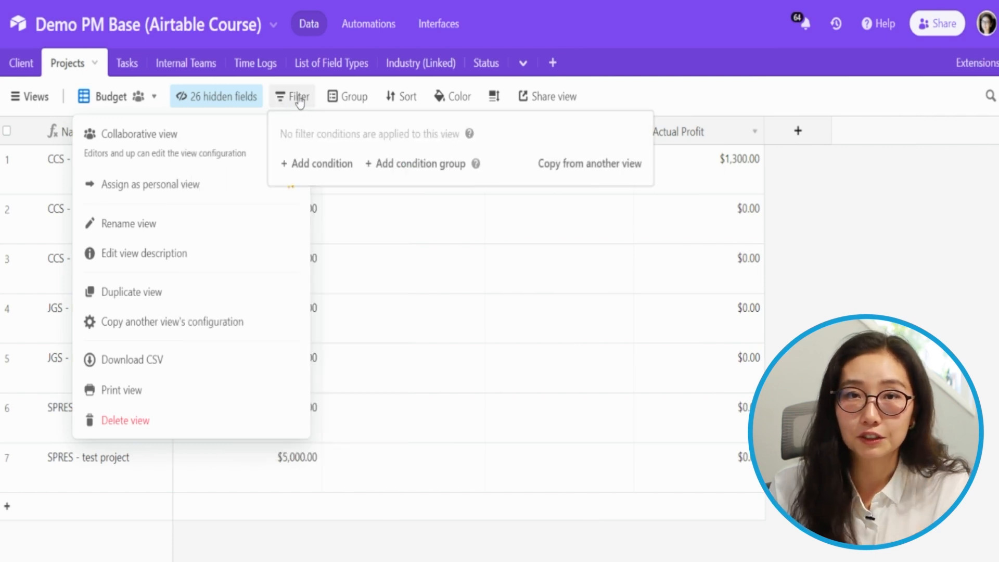
click(300, 100)
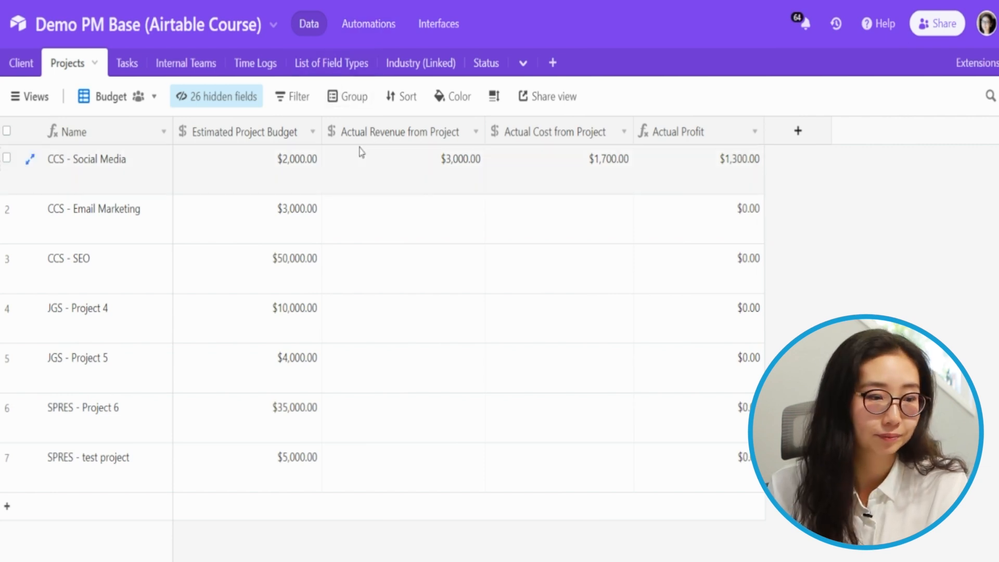
- Filter the Budget view to records whose Estimated Project Budget is greater than 10000
click(276, 99)
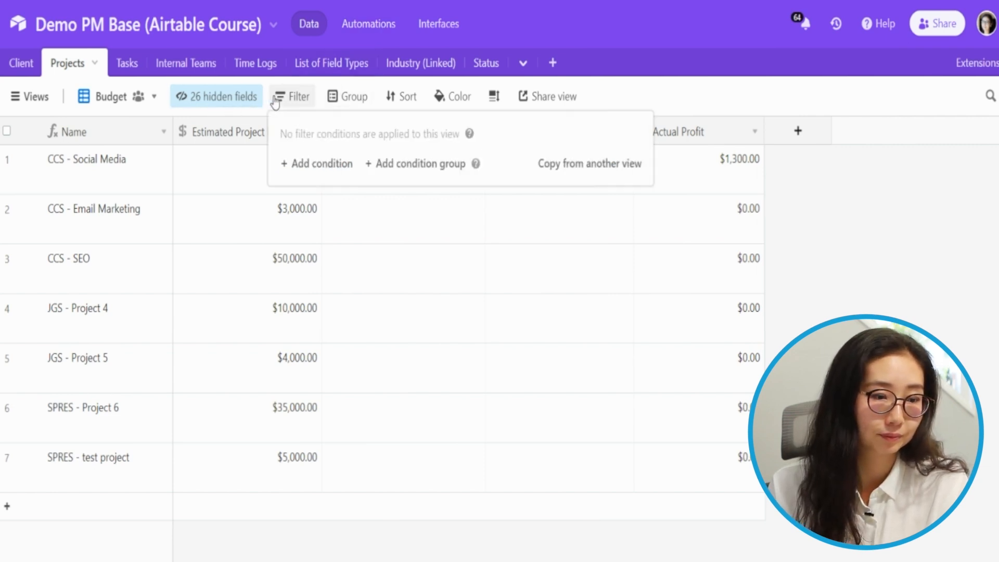
click(341, 169)
click(391, 169)
text(est)
key(Return)
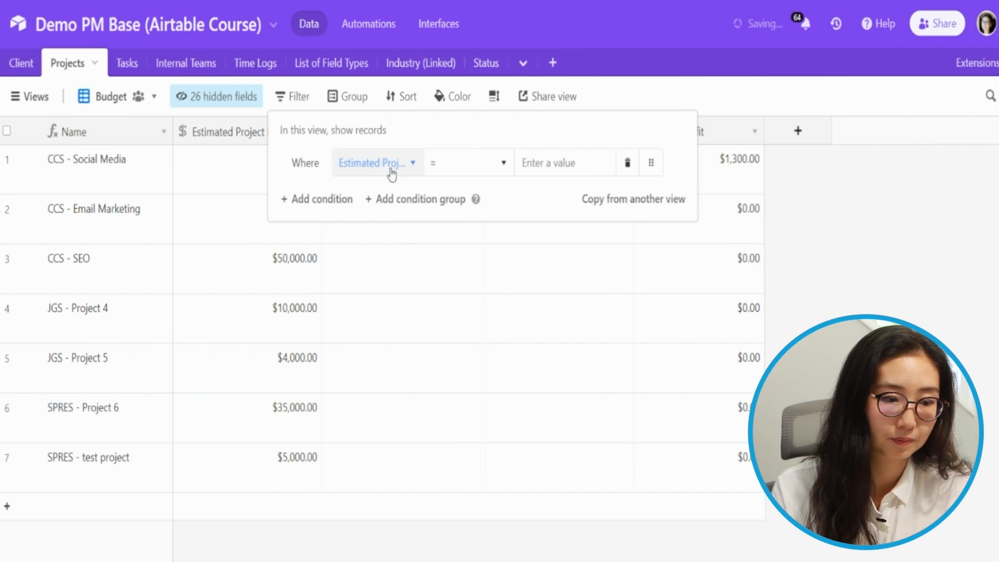
click(458, 165)
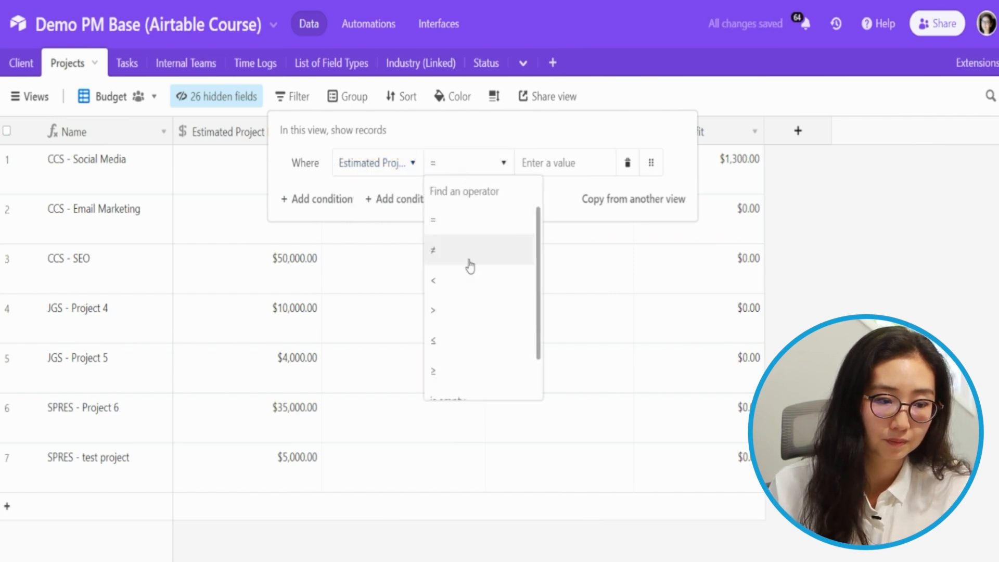
click(468, 312)
text(10000)
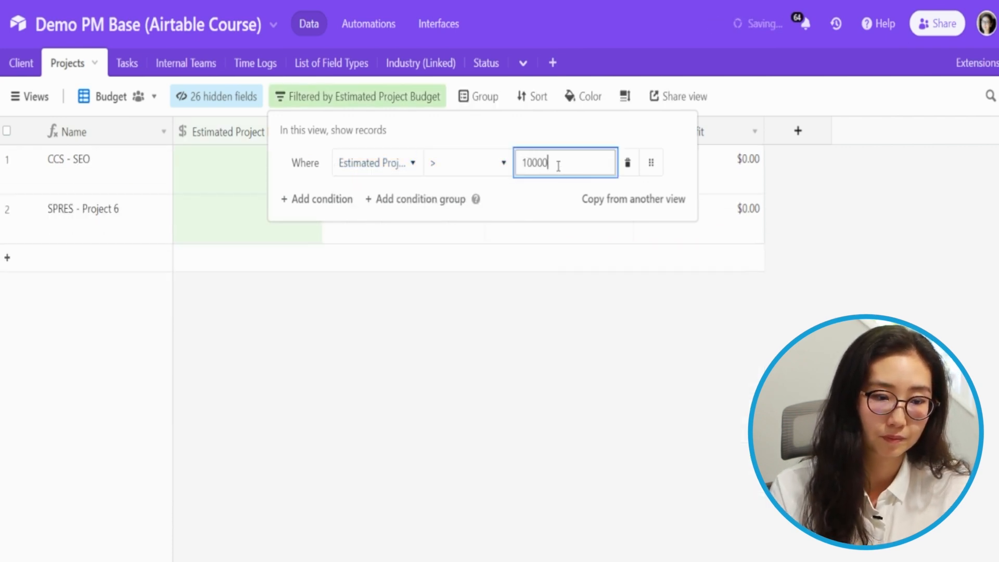
click(524, 454)
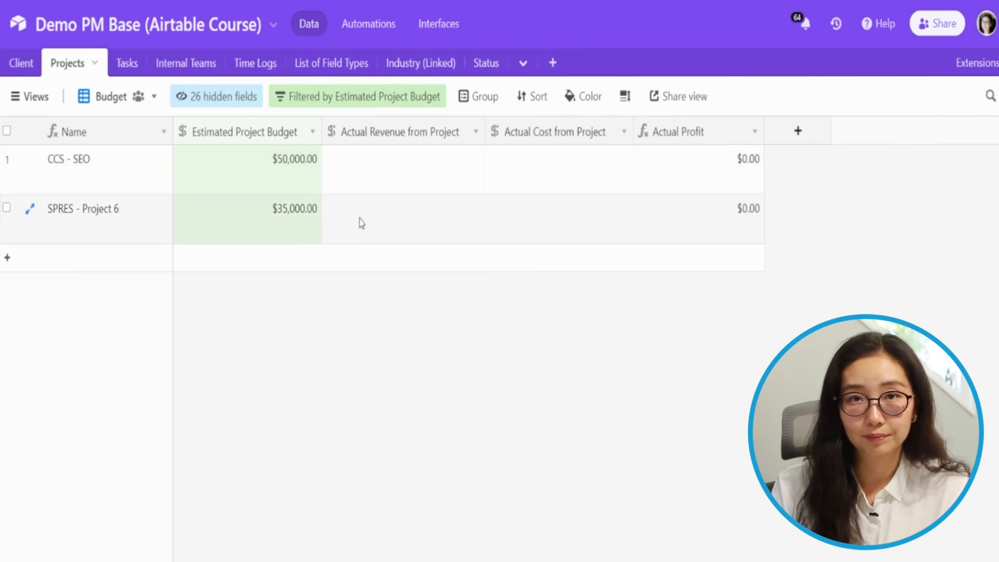
- Recheck the budget filter condition and switch back to the All Projects view
click(383, 104)
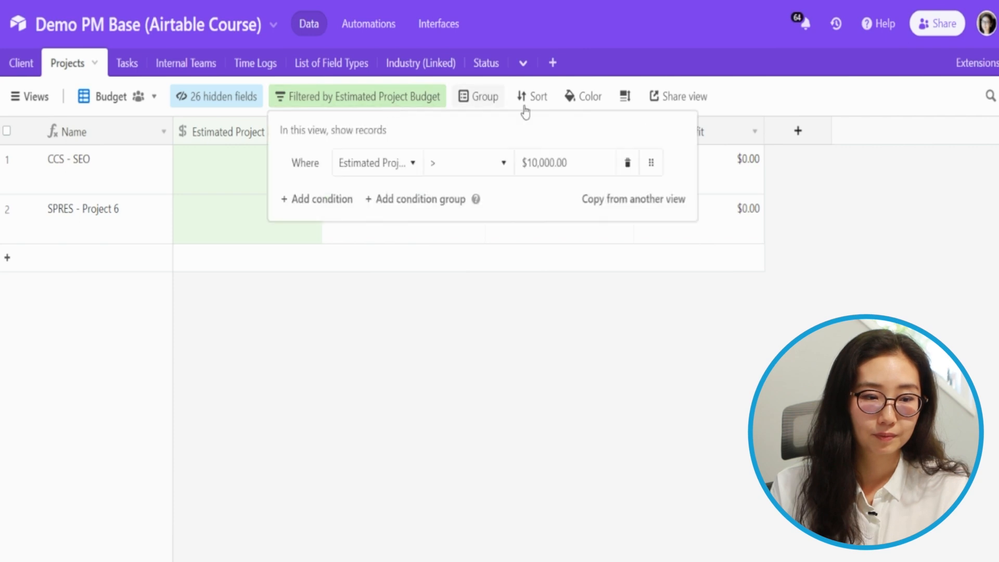
click(123, 193)
click(16, 98)
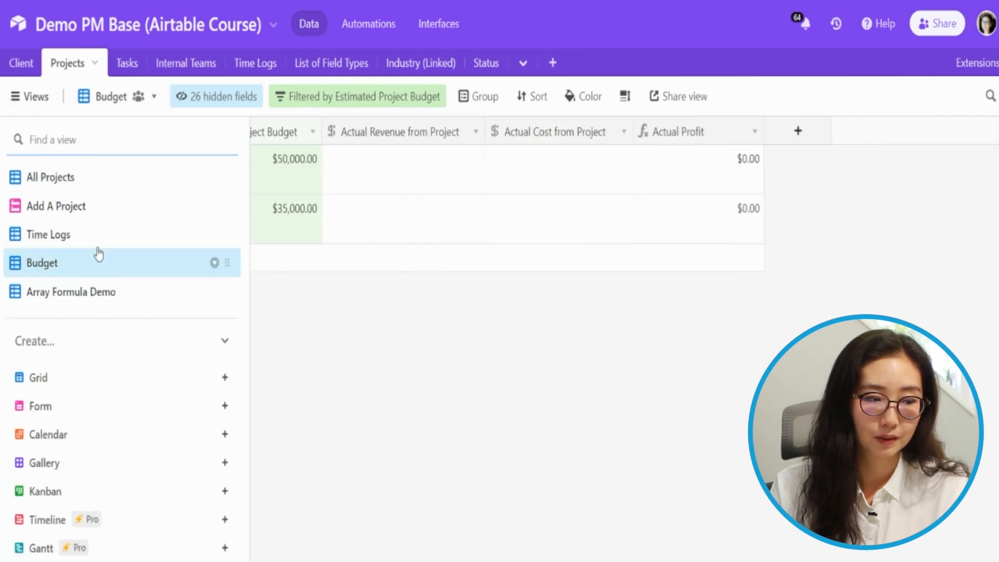
click(103, 177)
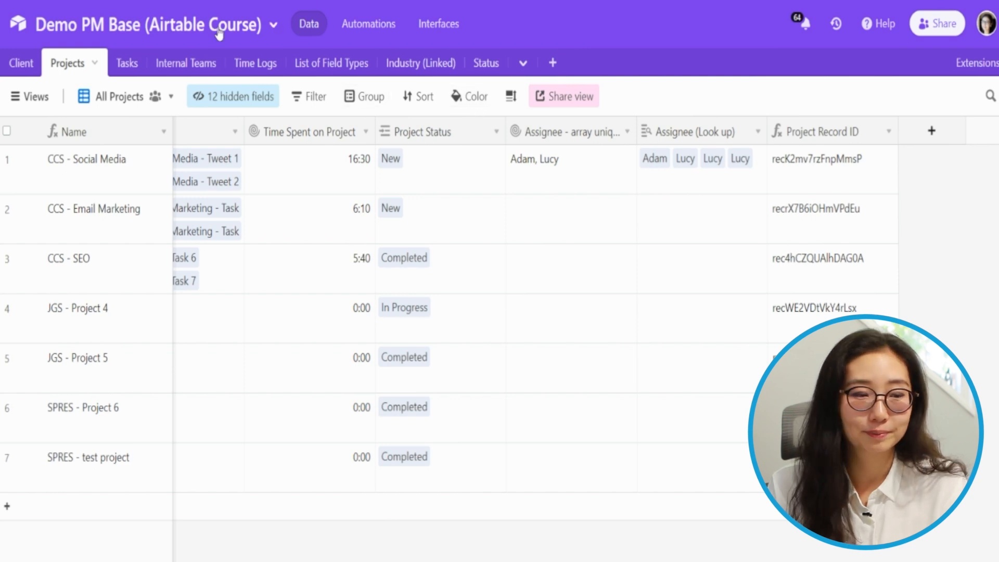
- Group the records in the All Projects view by Client and look through the client groups
click(366, 97)
click(388, 197)
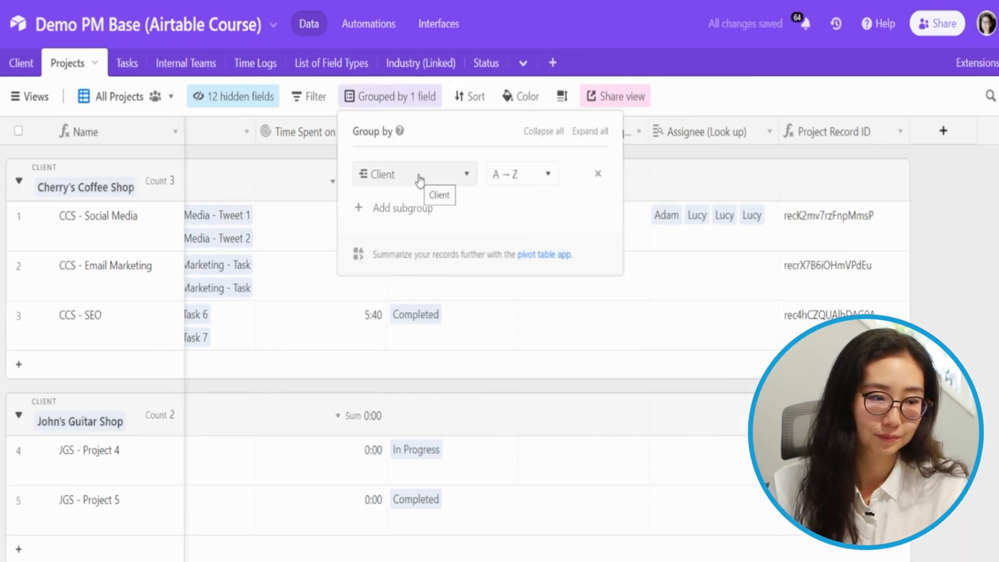
click(100, 219)
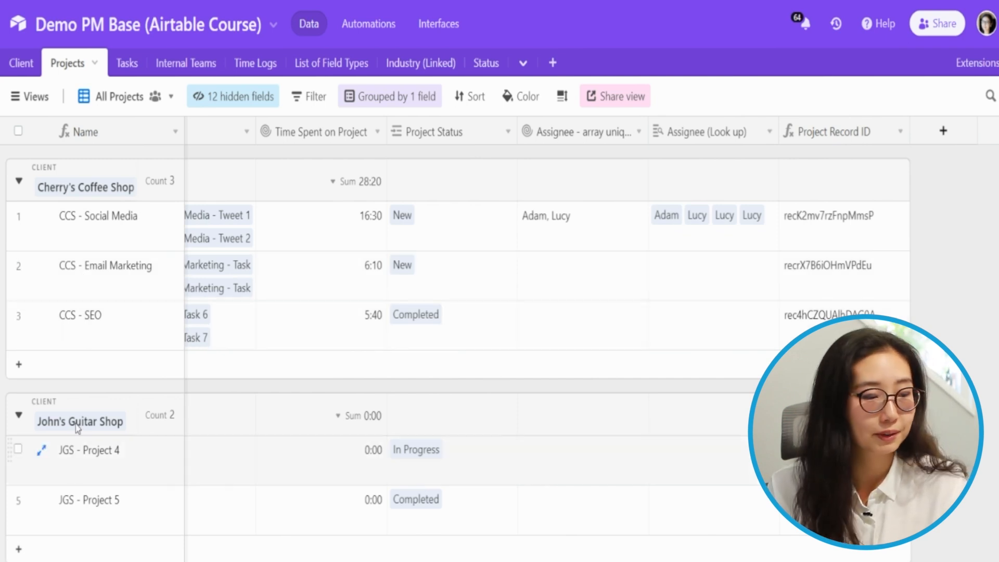
scroll(87, 348, down, 5)
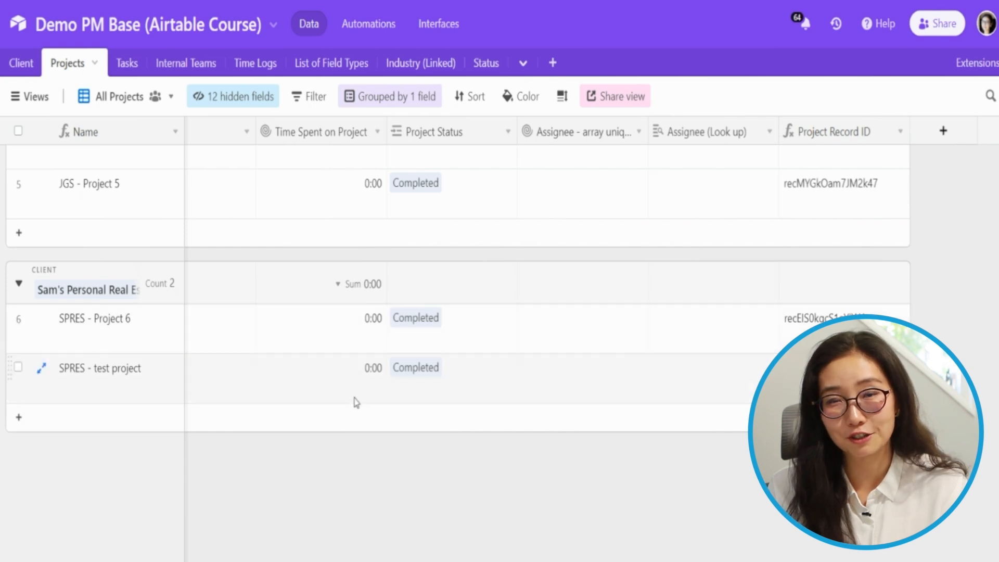
scroll(353, 424, up, 5)
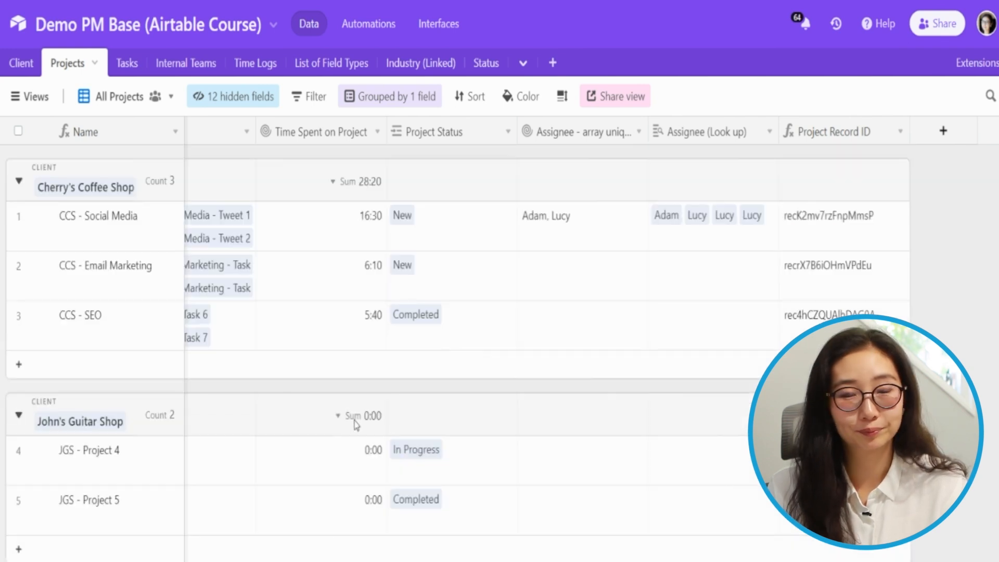
click(471, 99)
click(32, 101)
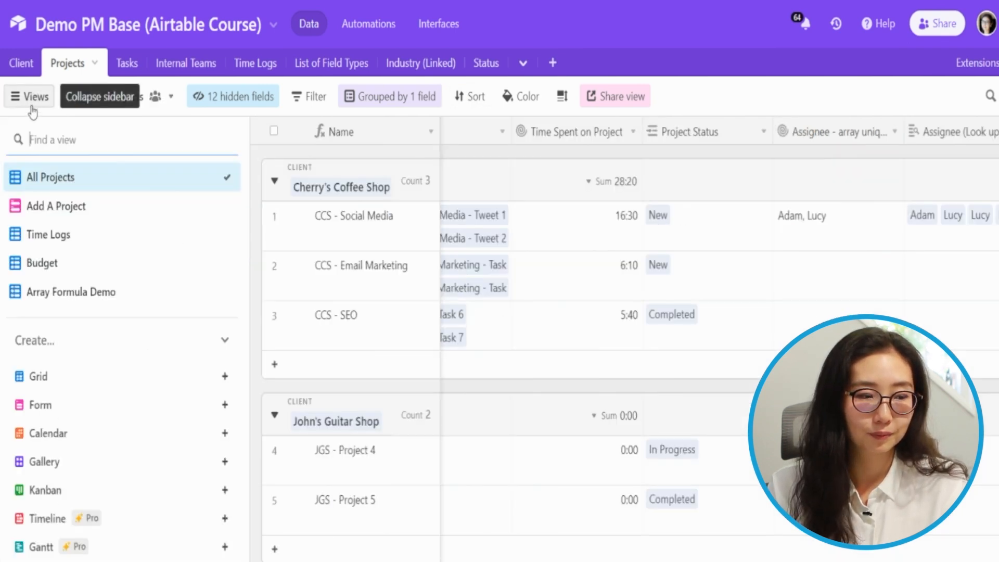
click(603, 281)
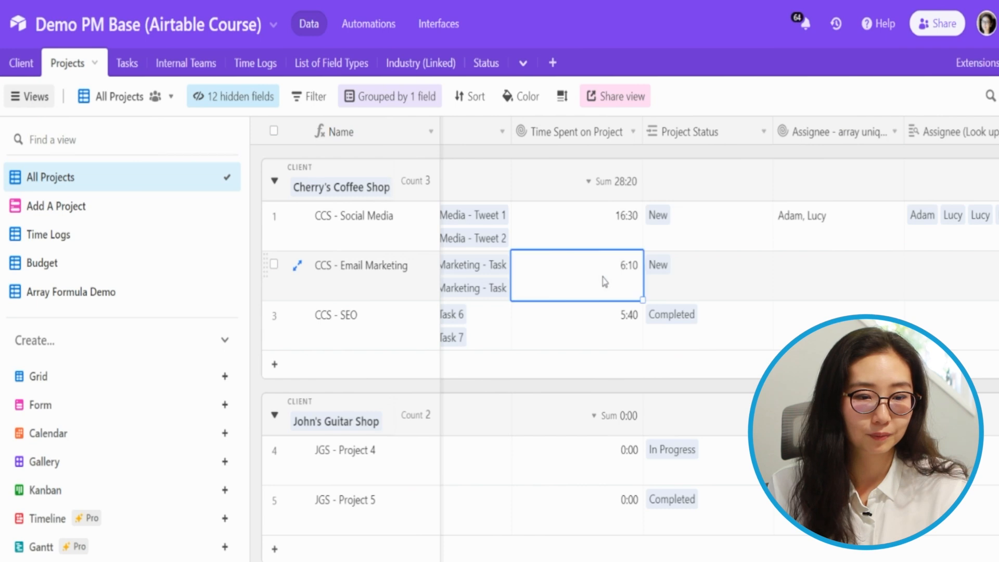
click(49, 104)
- Sort the grouped projects by Time Spent on Project in ascending order (1 → 9) and highlight the first group's times
click(471, 99)
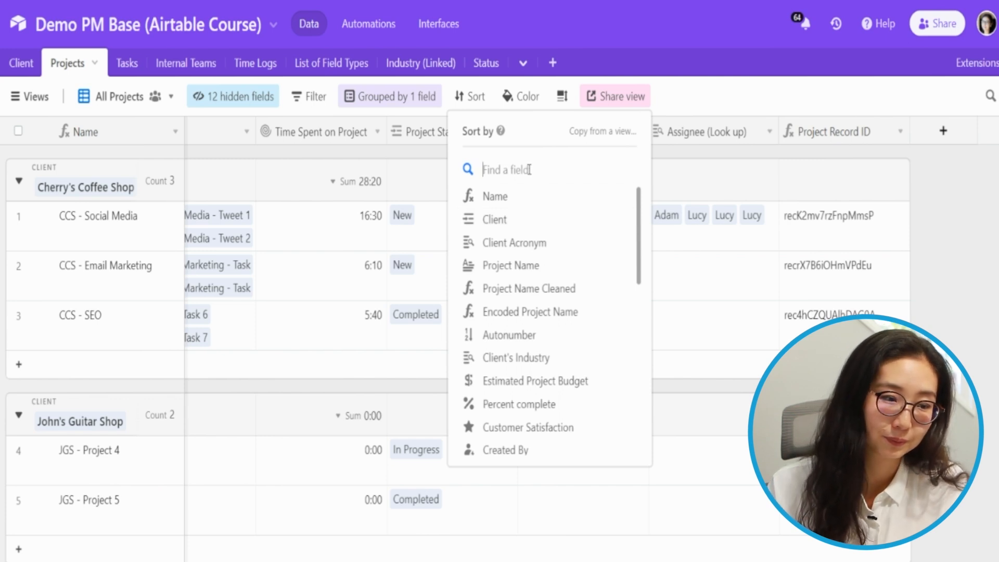
text(time)
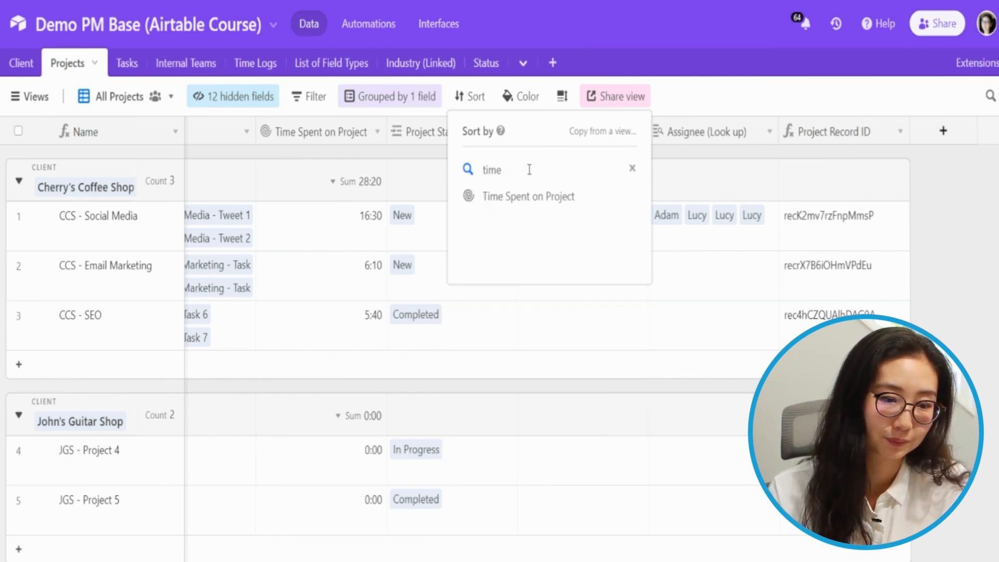
click(559, 200)
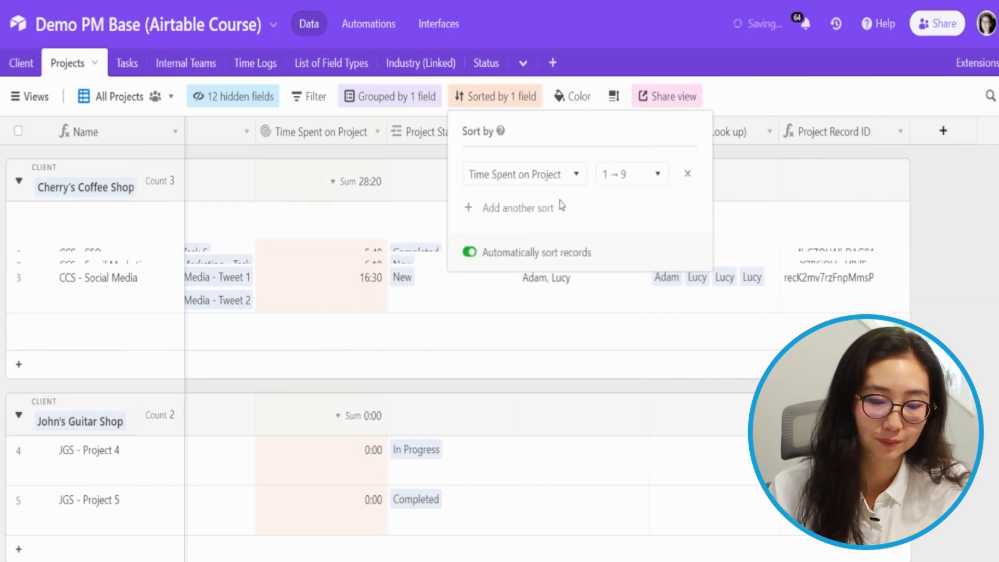
click(468, 297)
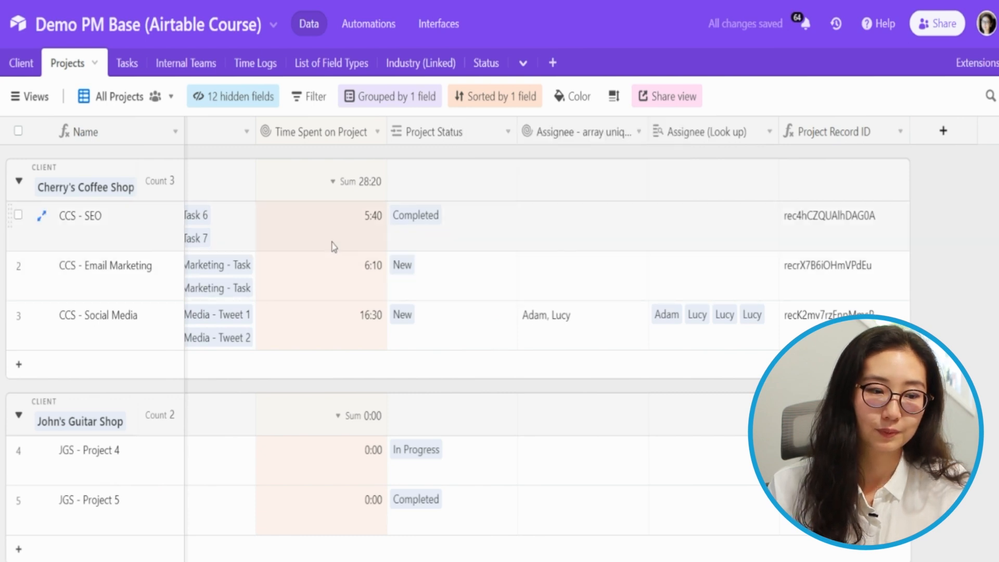
drag(325, 229, 326, 347)
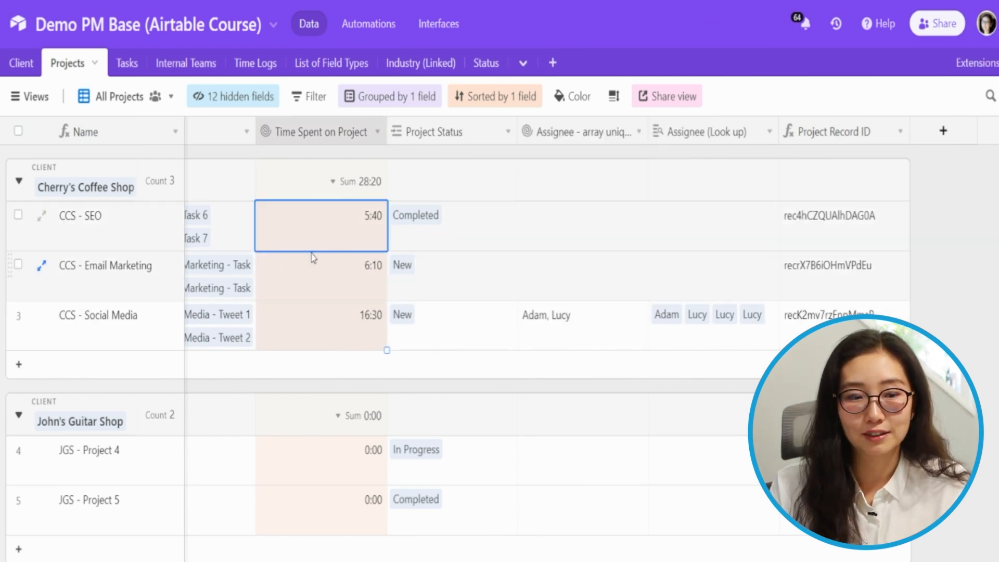
- Check the record coloring option and set the All Projects view's row height to Short
click(579, 97)
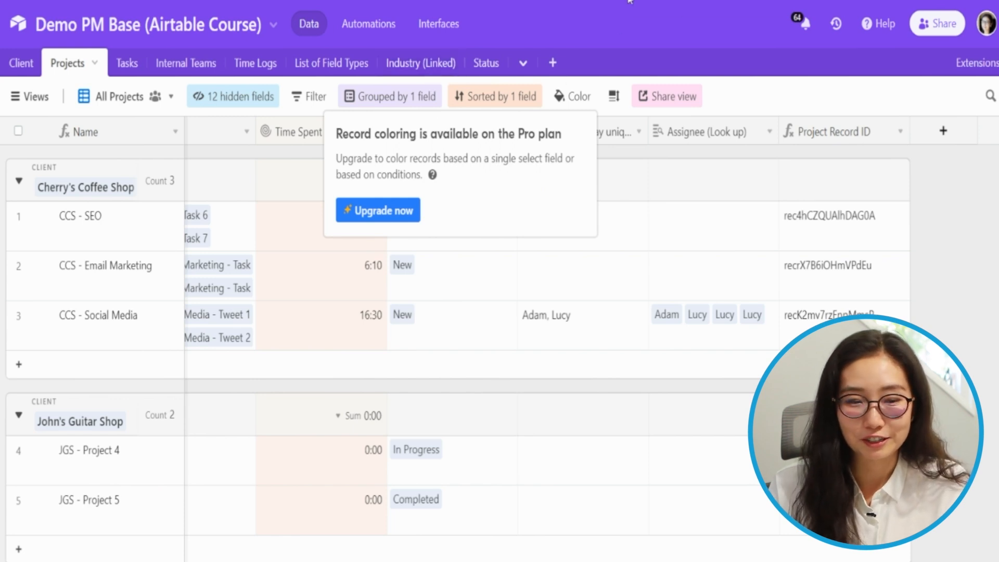
click(615, 97)
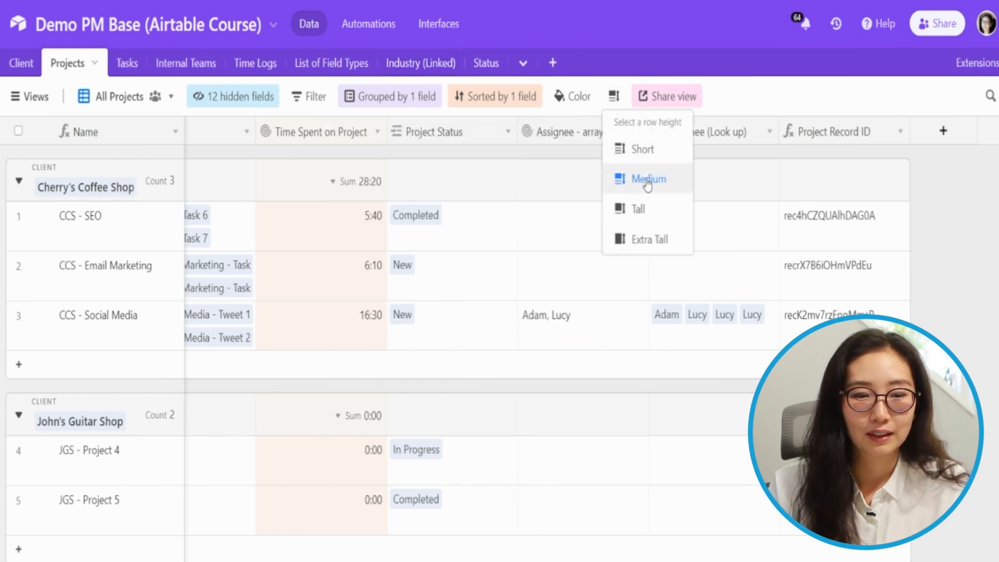
click(647, 213)
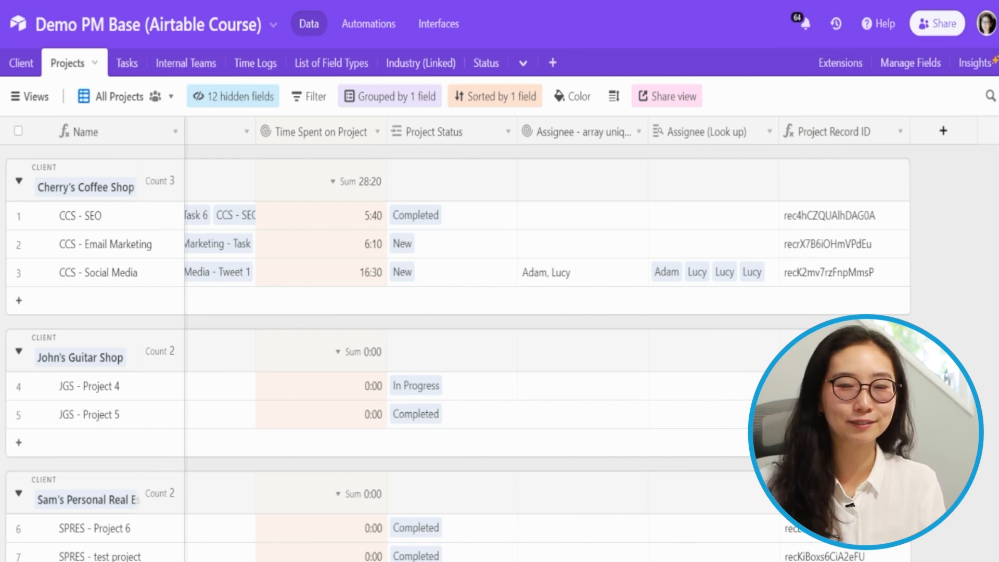
- Add a condition-based record color that marks projects green where Project Status has any of Completed
click(567, 102)
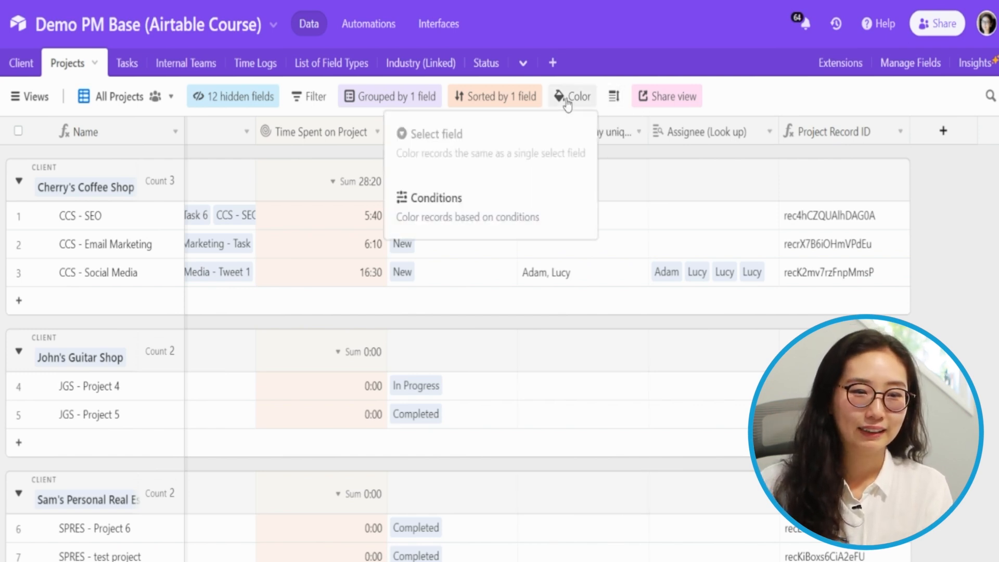
click(468, 218)
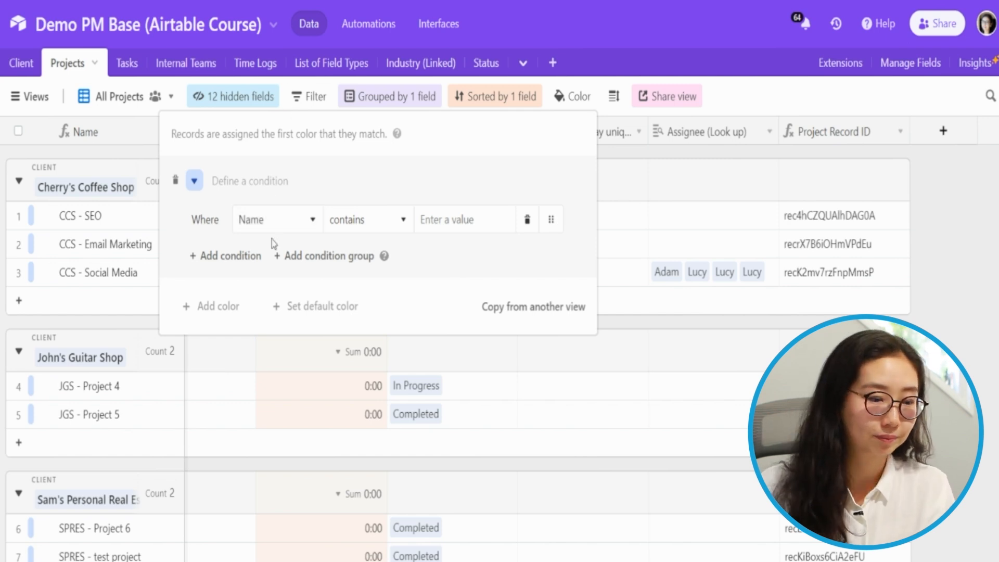
click(291, 220)
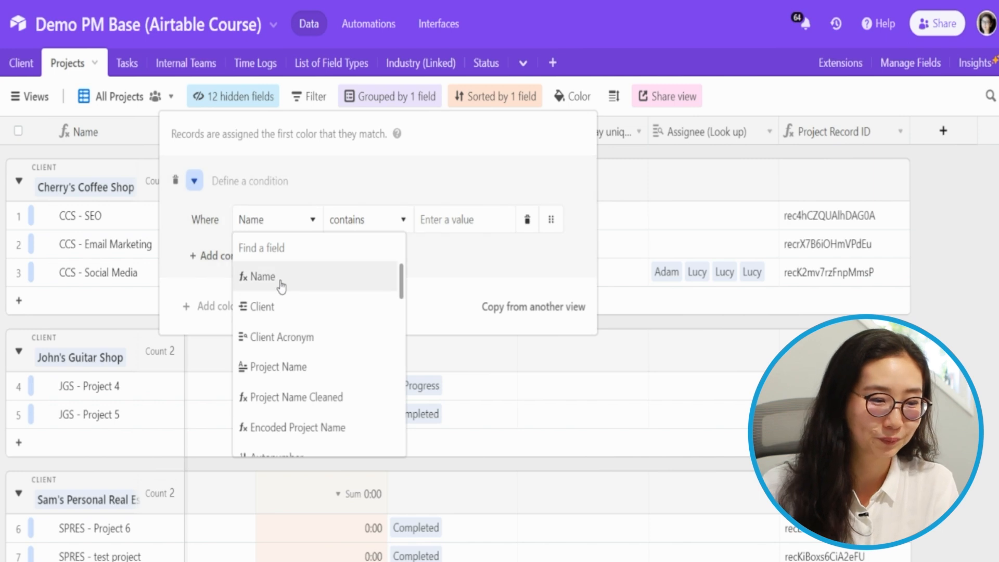
text(sta)
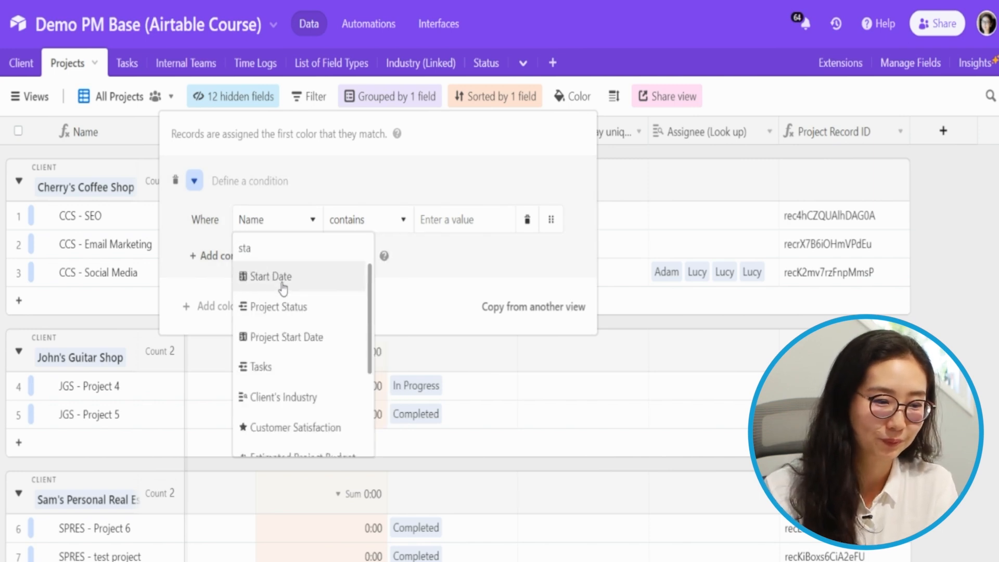
click(282, 306)
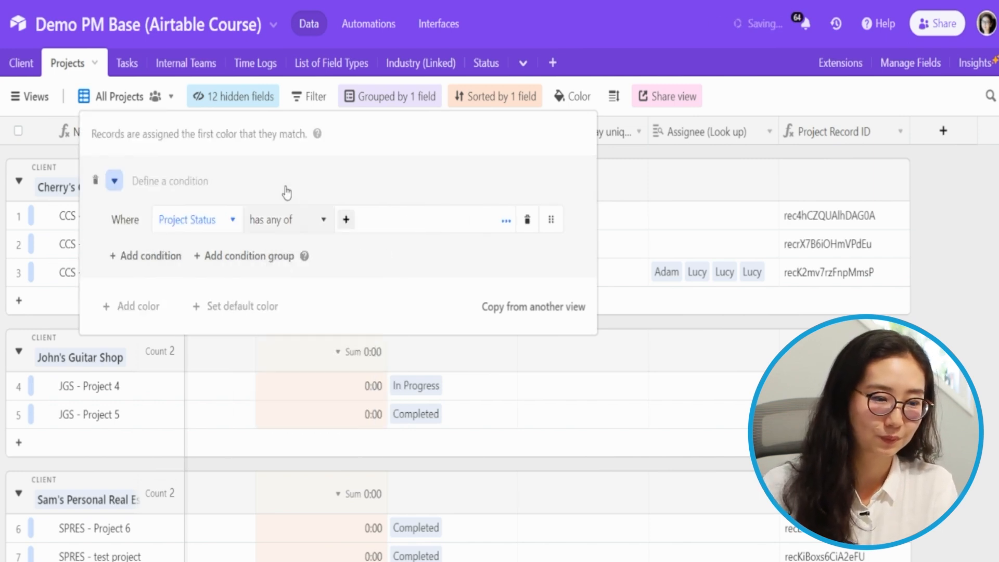
click(284, 219)
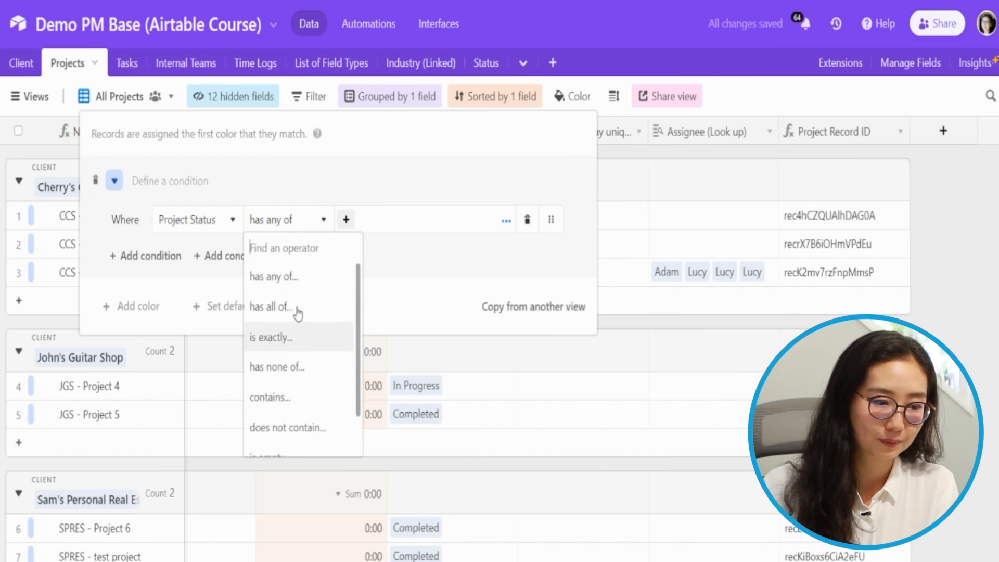
click(346, 219)
click(346, 219)
click(283, 278)
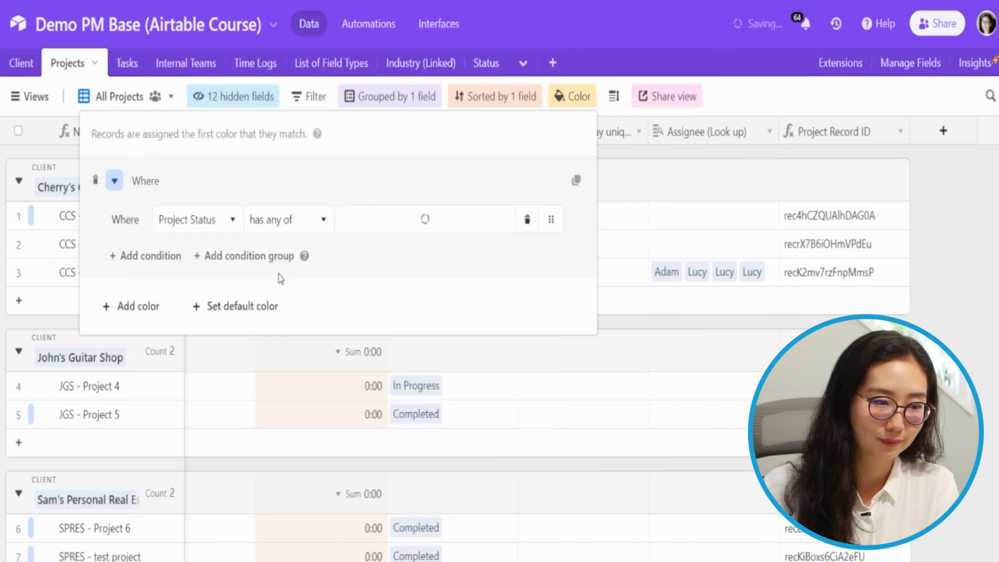
click(115, 181)
click(190, 271)
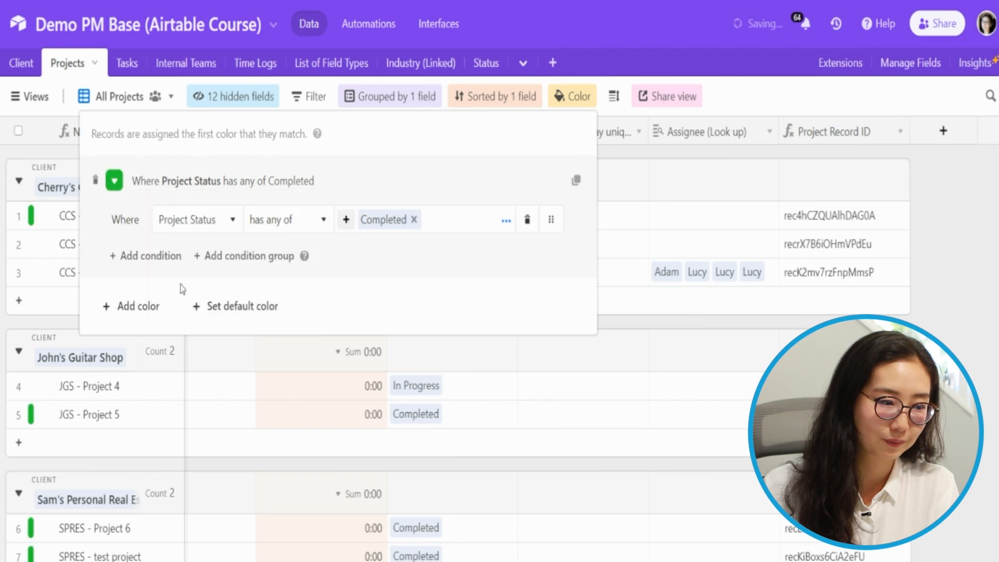
- Add a second record color condition, orange where Project Status is exactly In Progress, and look over the colored records
click(149, 258)
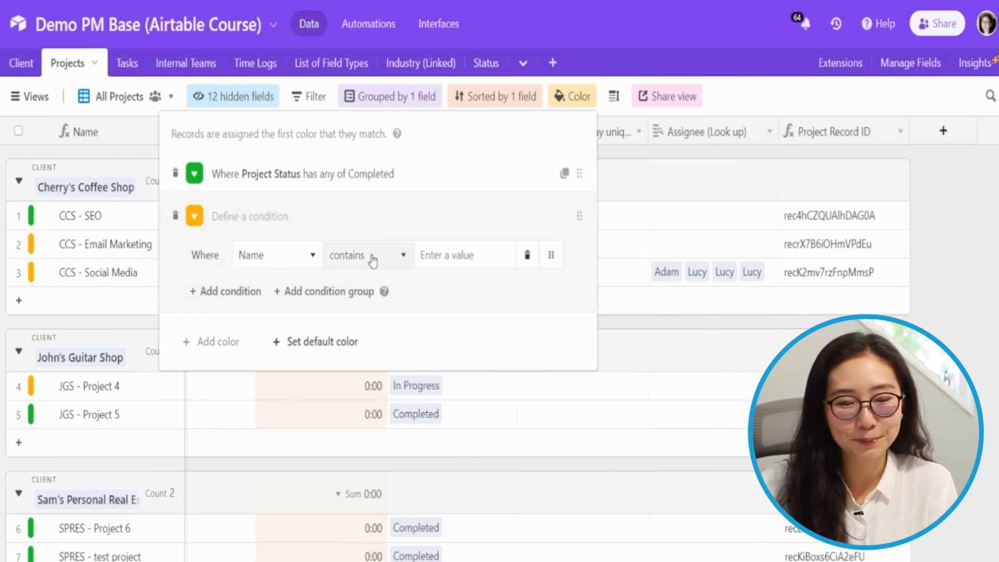
click(275, 263)
text(proje)
key(Down)
key(Return)
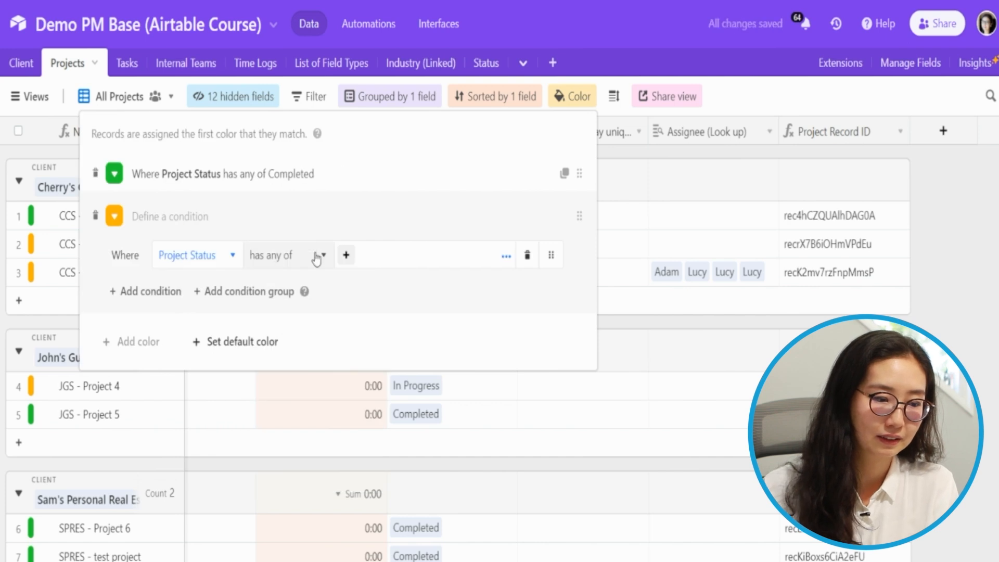
click(316, 257)
click(302, 372)
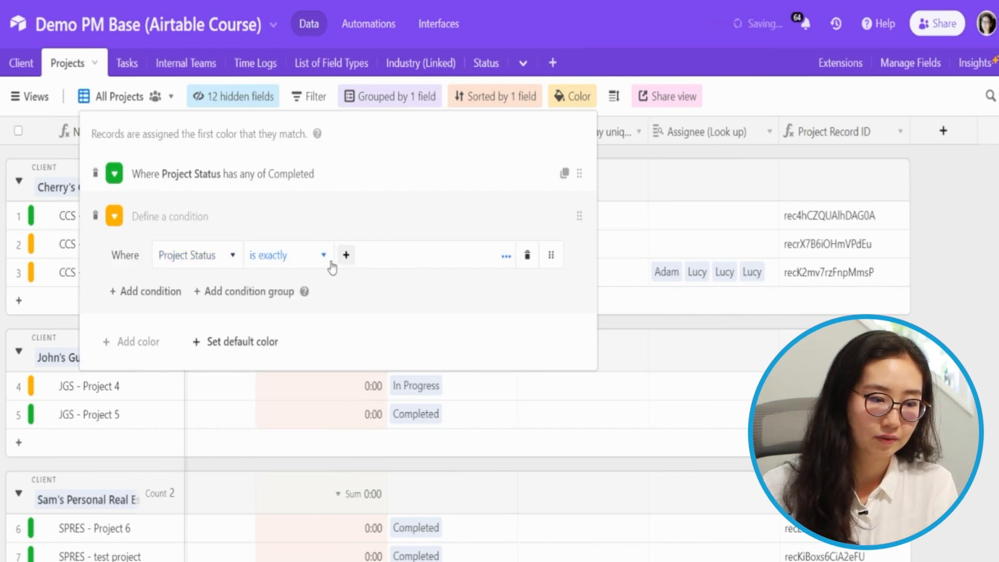
click(346, 255)
click(217, 196)
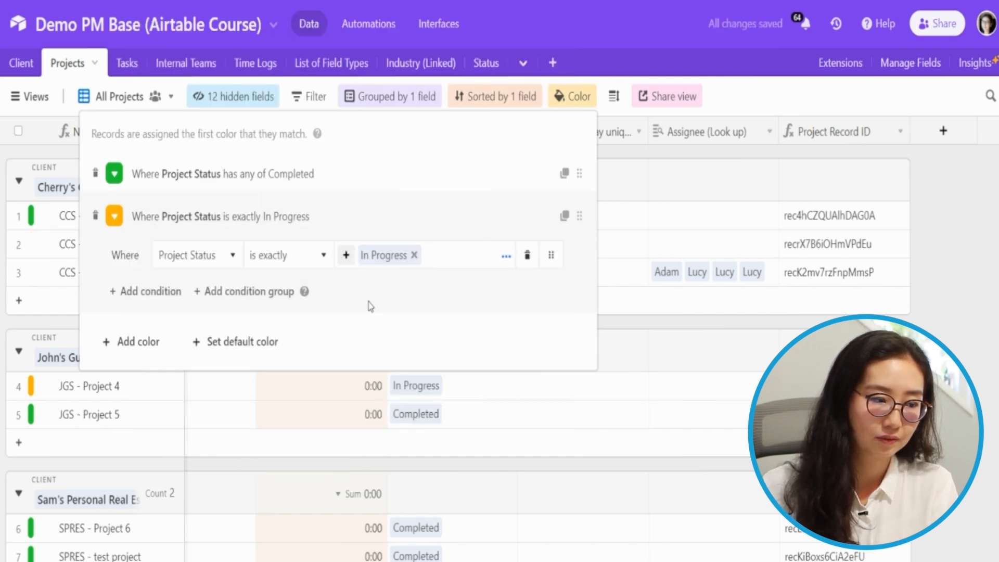
click(55, 291)
scroll(136, 290, down, 3)
scroll(135, 288, up, 3)
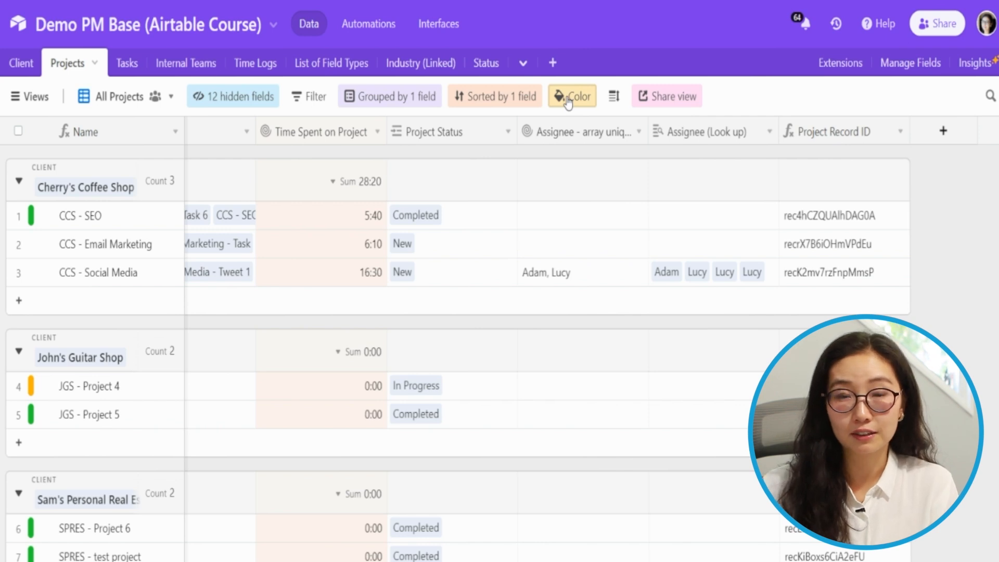
- Convert the Project Status field to a Single select field and confirm the change to its dependencies
double_click(496, 133)
click(486, 213)
text(sing)
key(Down)
key(Return)
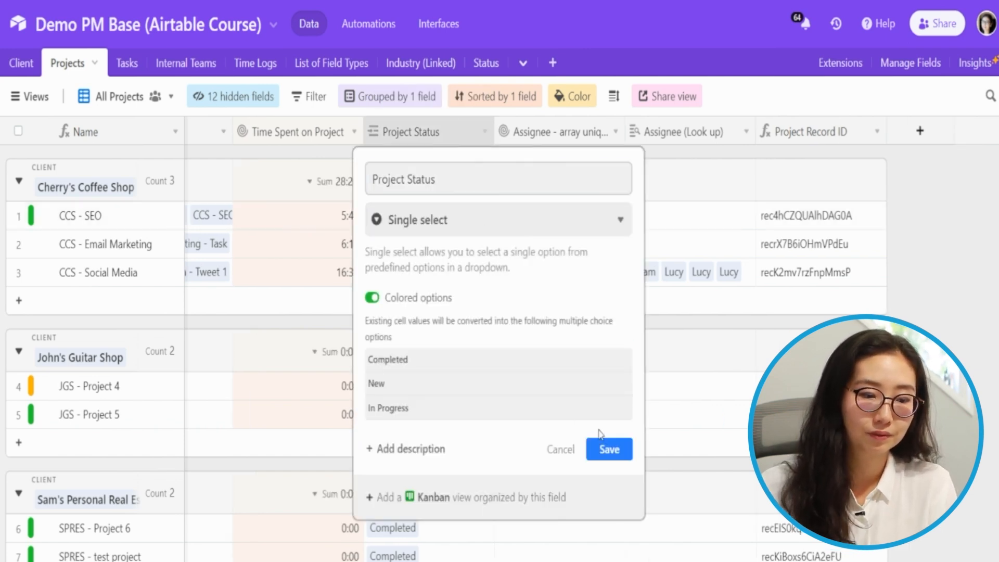
click(605, 447)
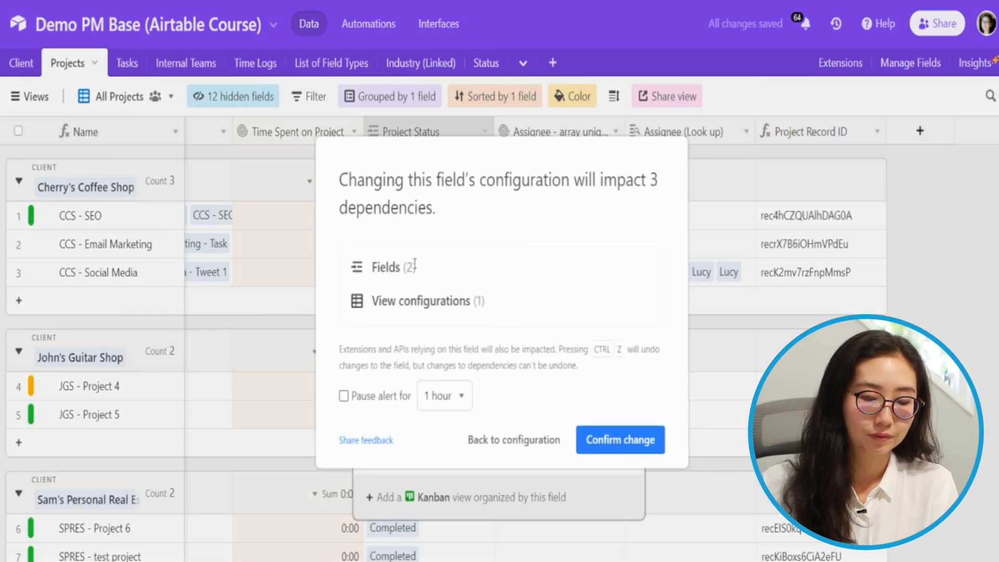
click(627, 447)
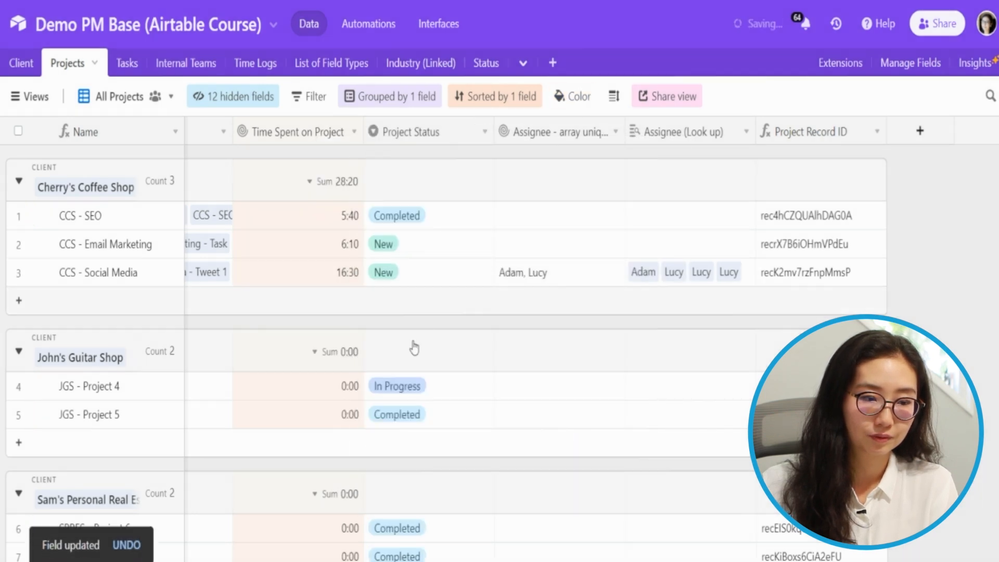
- Color the records the same as the Project Status select field
click(576, 101)
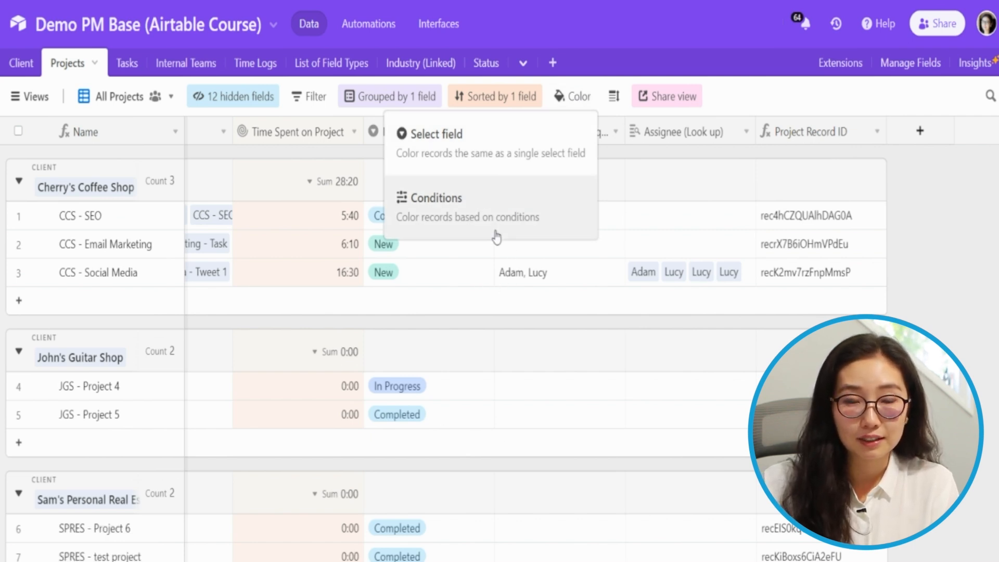
click(457, 158)
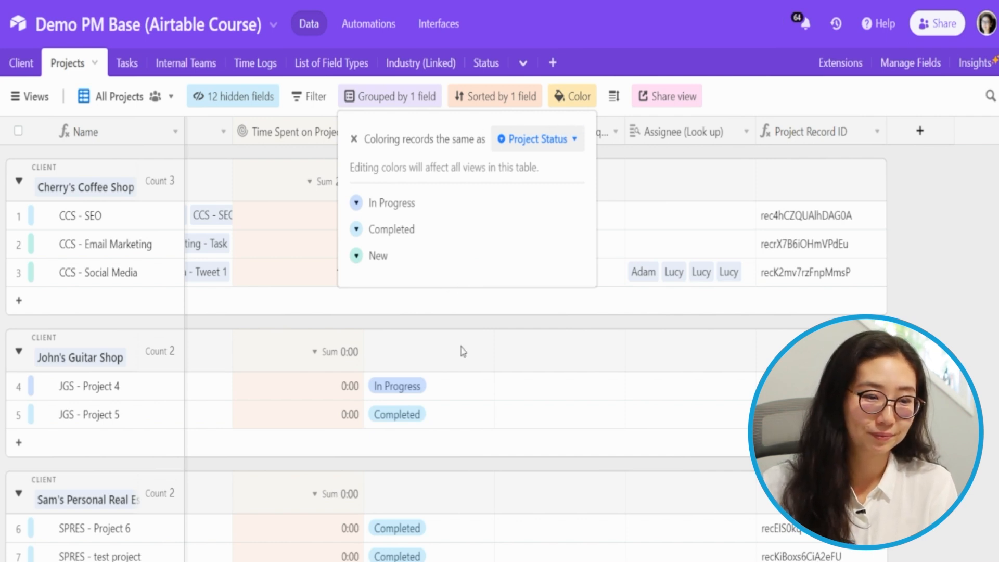
click(459, 399)
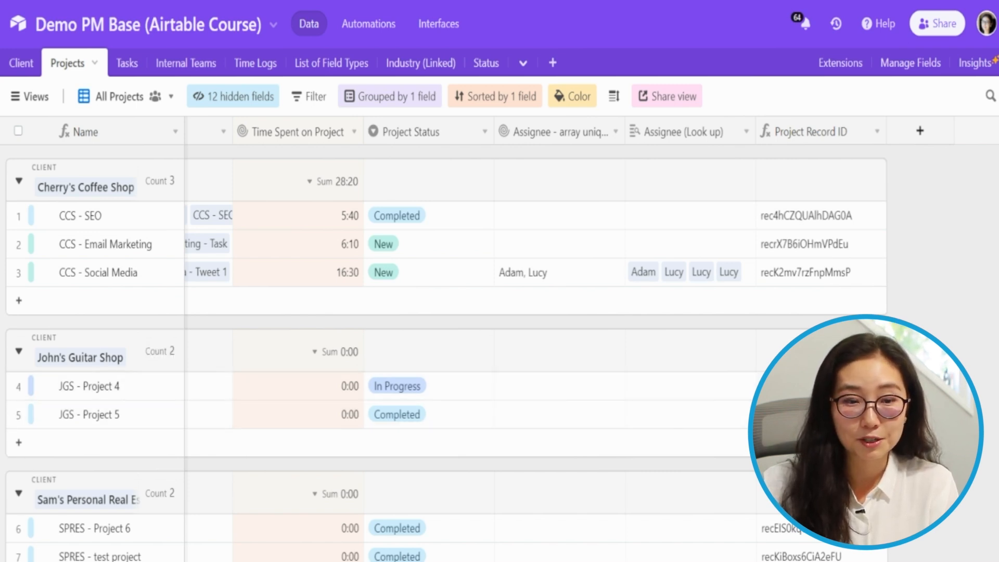
- Recolor the Project Status options in the field settings: In Progress orange, Completed green and New bright blue
click(483, 138)
click(468, 164)
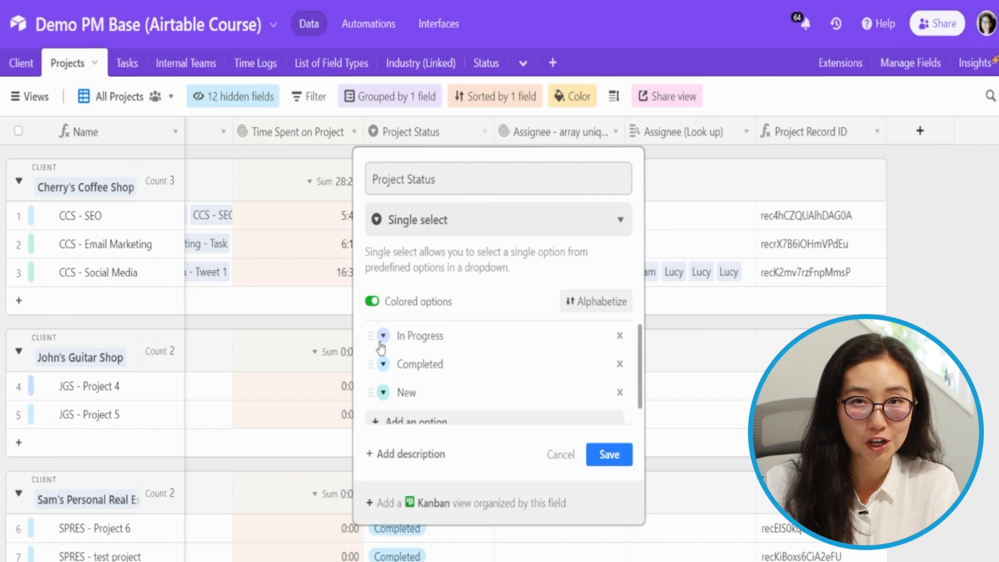
click(383, 335)
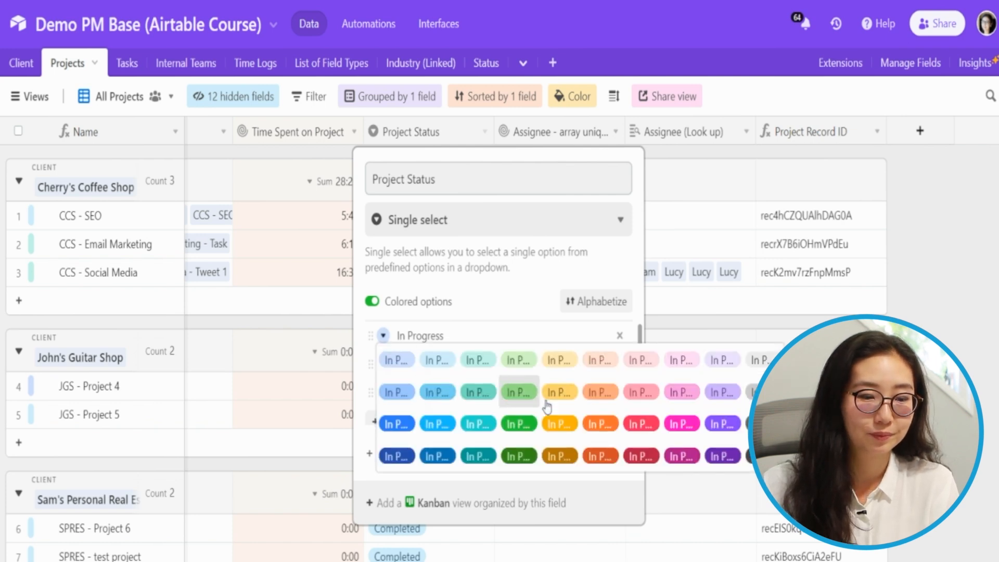
click(578, 386)
click(383, 363)
click(517, 450)
click(383, 392)
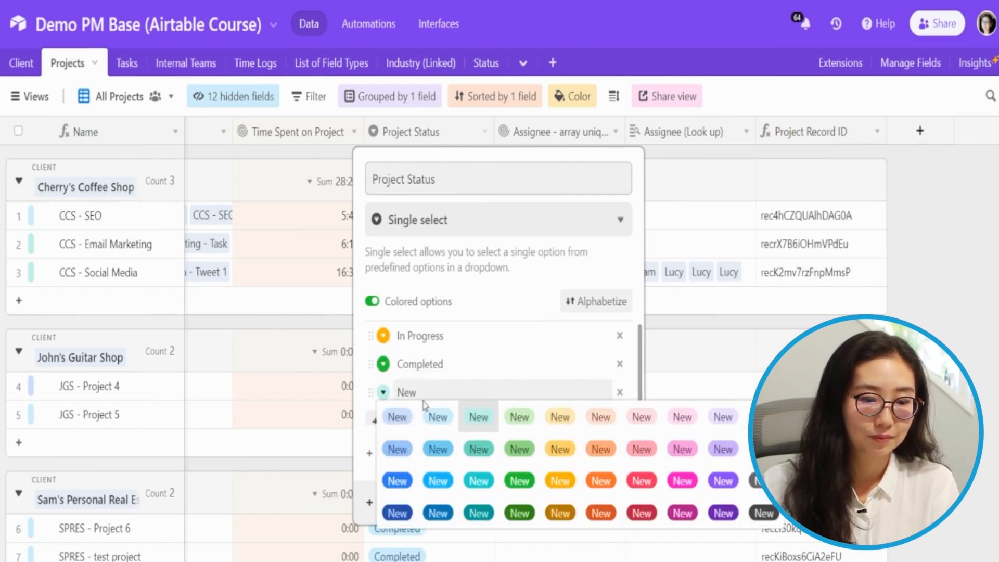
click(439, 478)
click(591, 453)
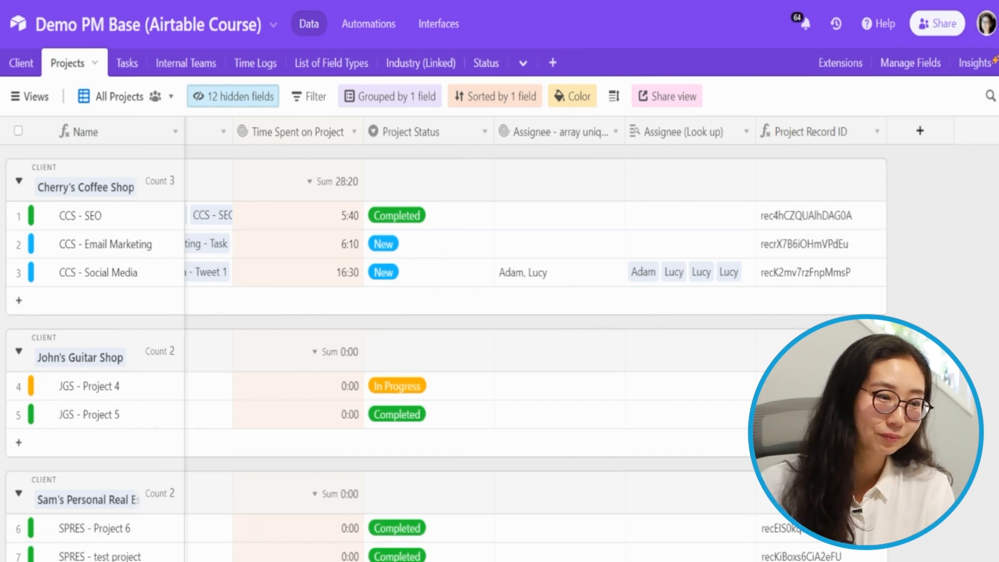
- Duplicate the All Projects view, keeping the suggested view name
click(152, 98)
mouse_move(161, 151)
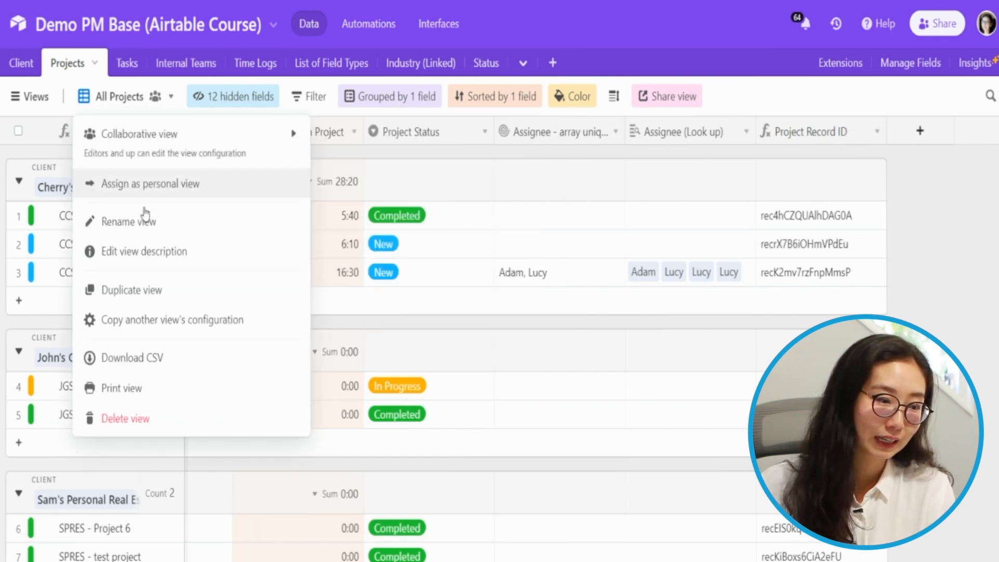
click(146, 290)
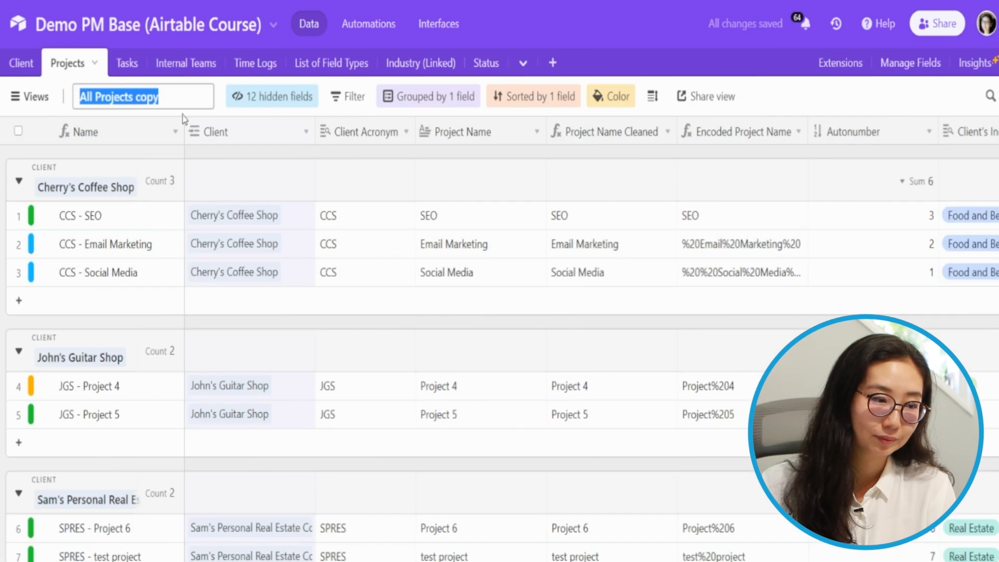
click(159, 246)
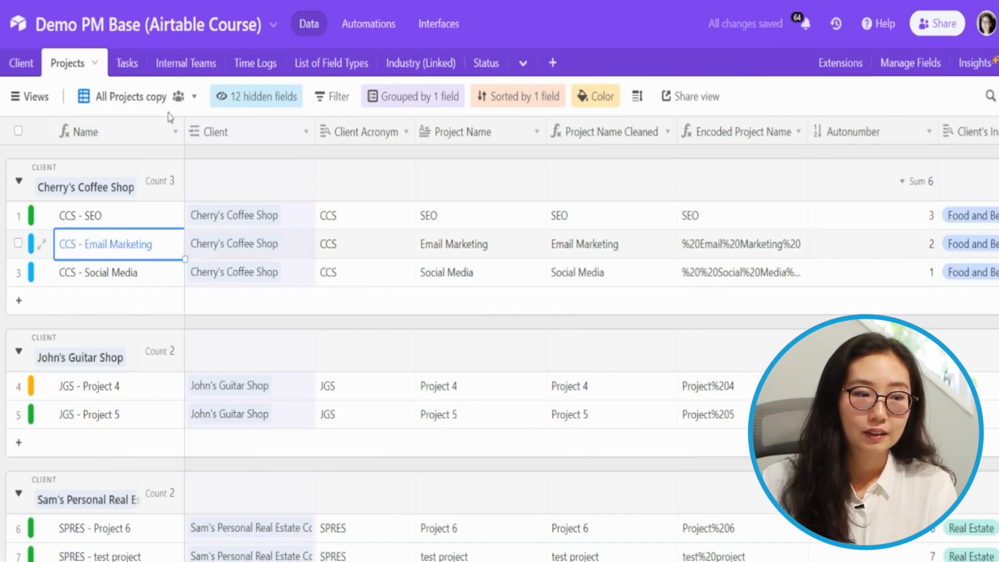
- Copy the field visibility and field order from the Time Logs view to the duplicated view
mouse_move(170, 110)
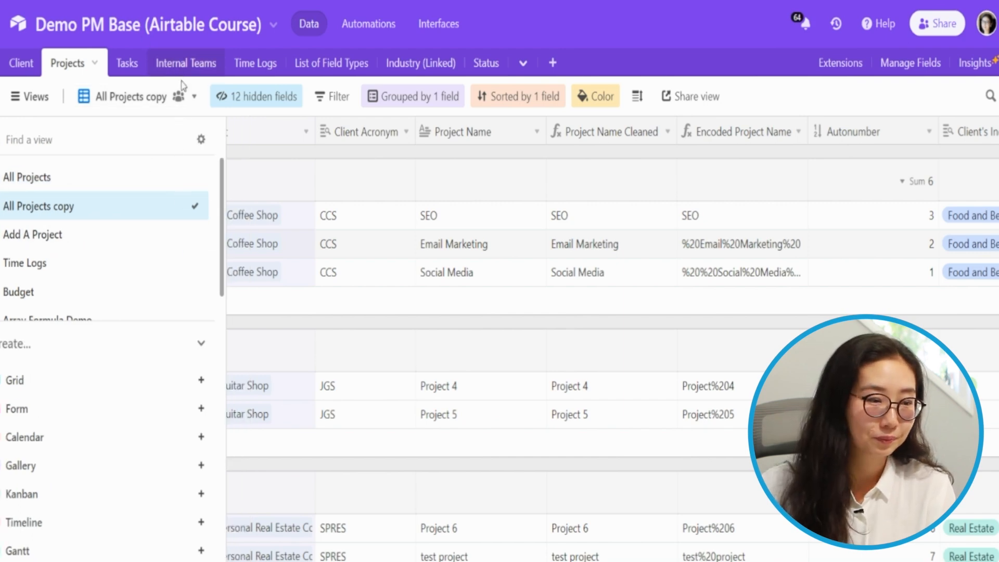
click(178, 96)
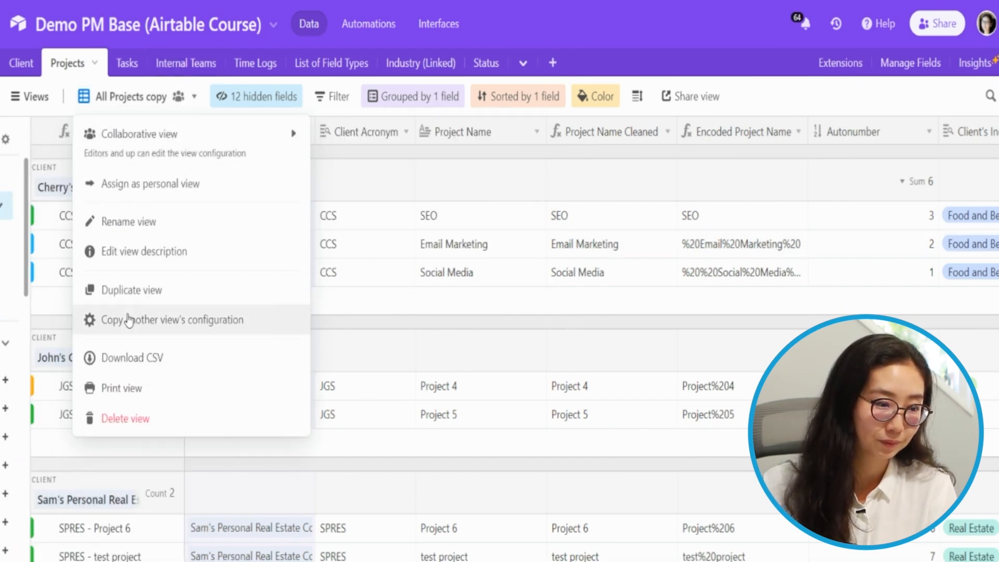
click(130, 320)
click(531, 149)
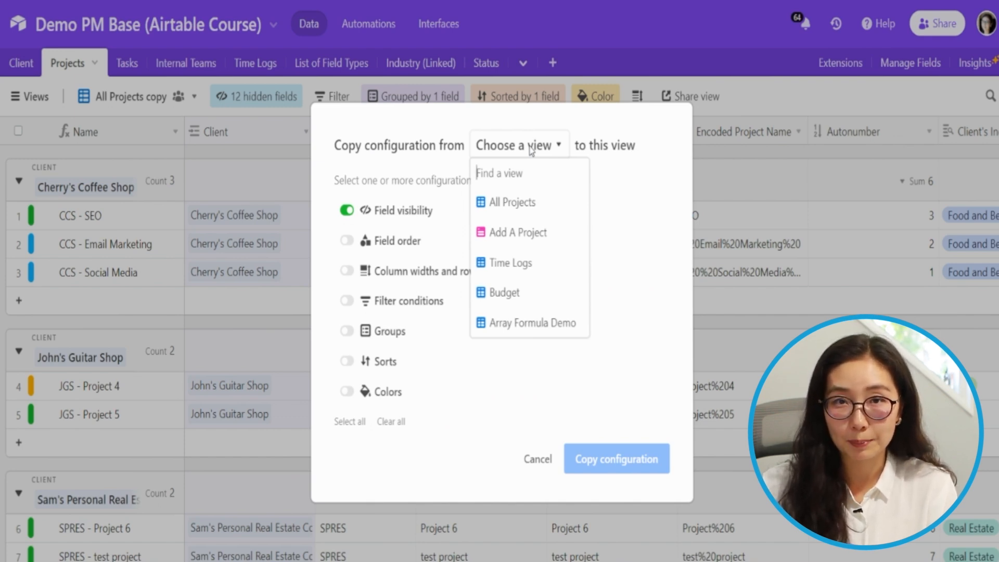
click(531, 262)
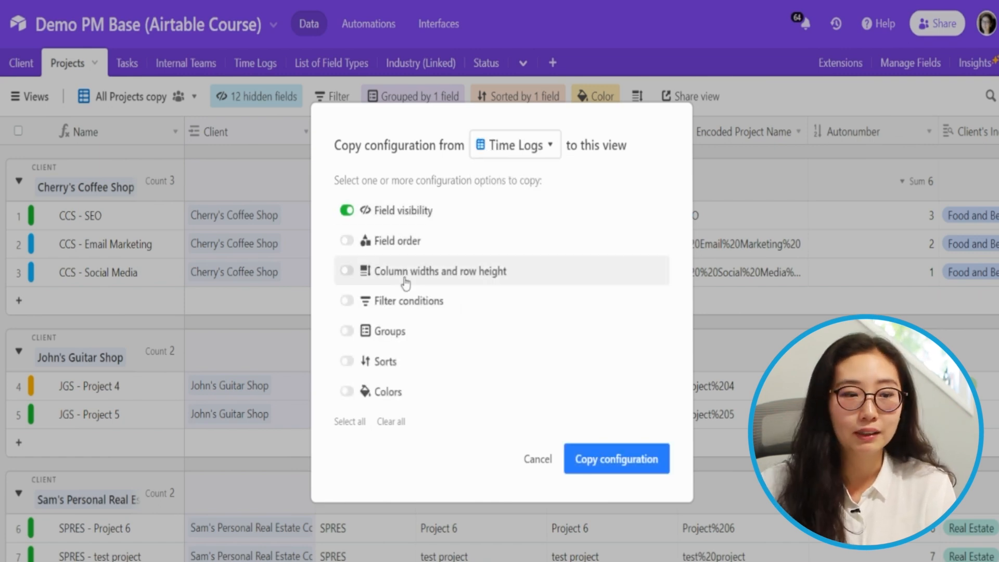
click(414, 245)
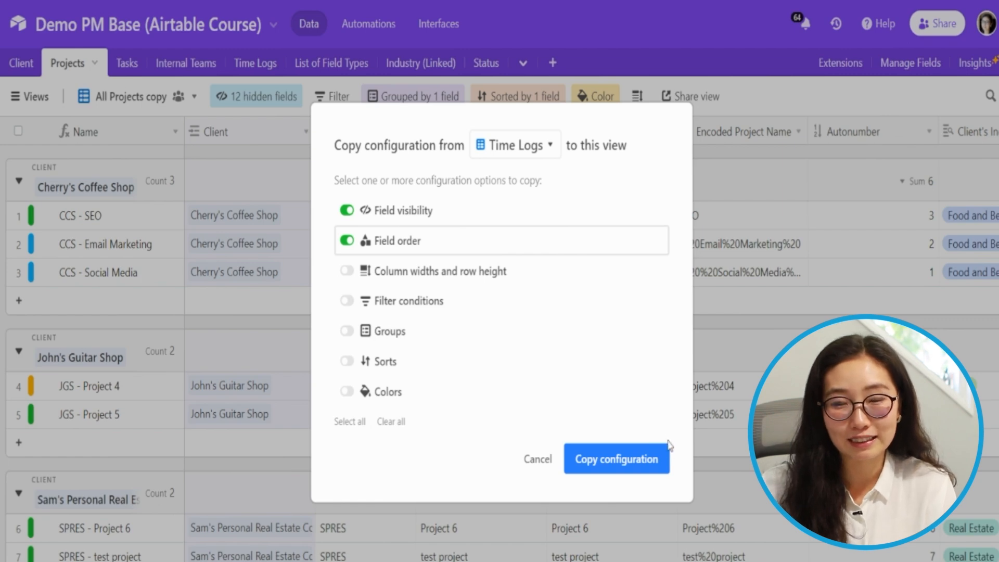
click(617, 471)
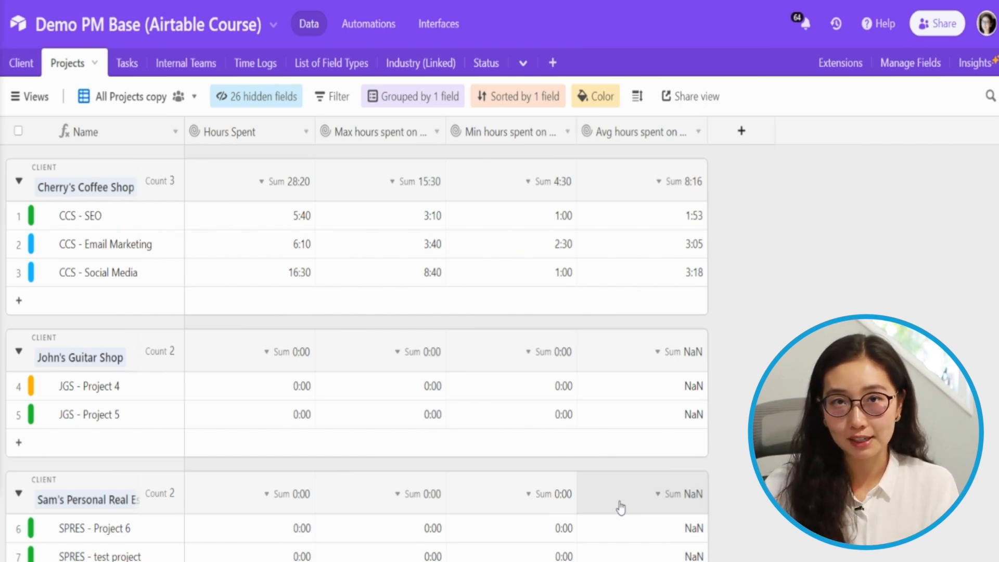
- Create a shareable grid view link for the duplicated view and select the whole embed code on its embed page
click(695, 96)
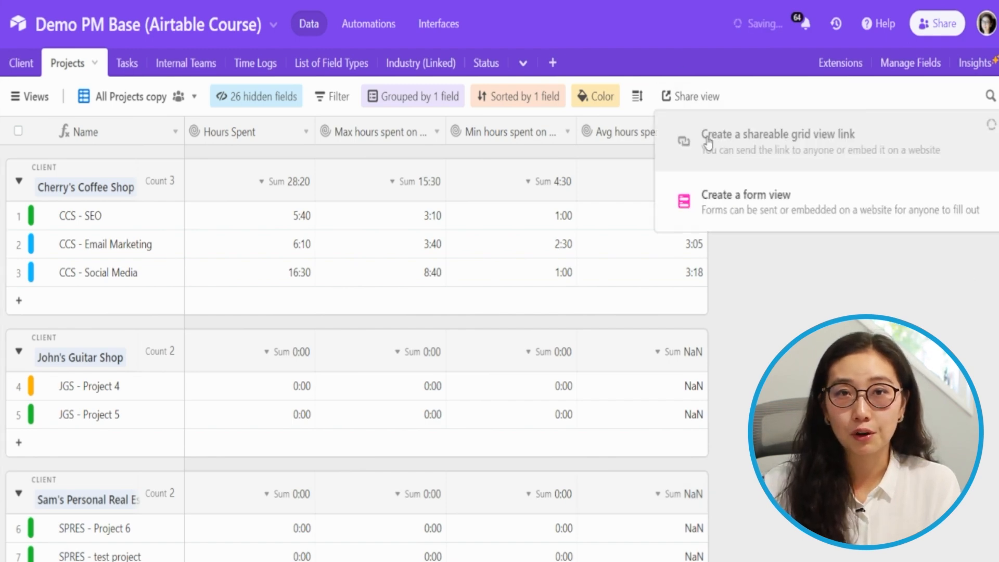
click(708, 138)
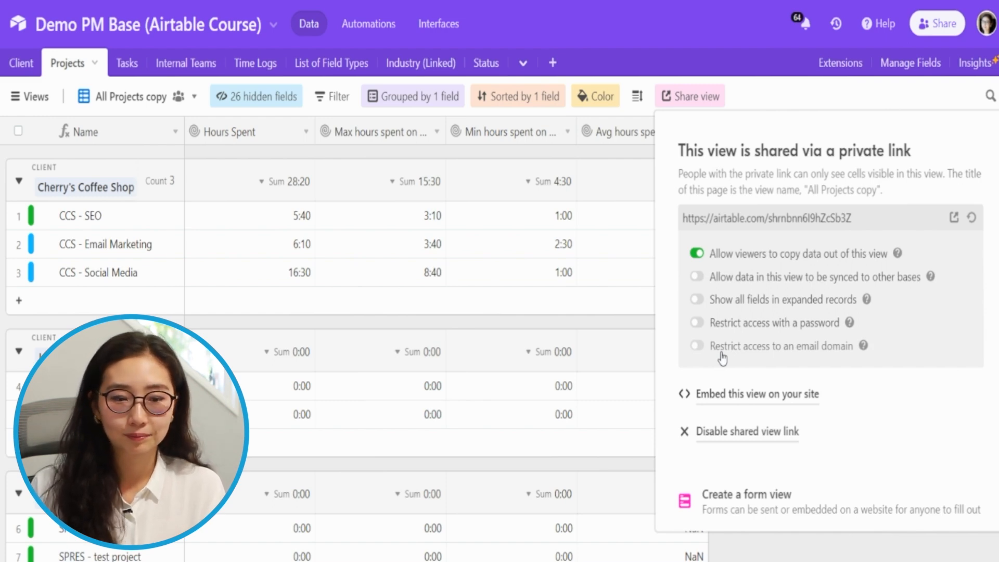
click(732, 396)
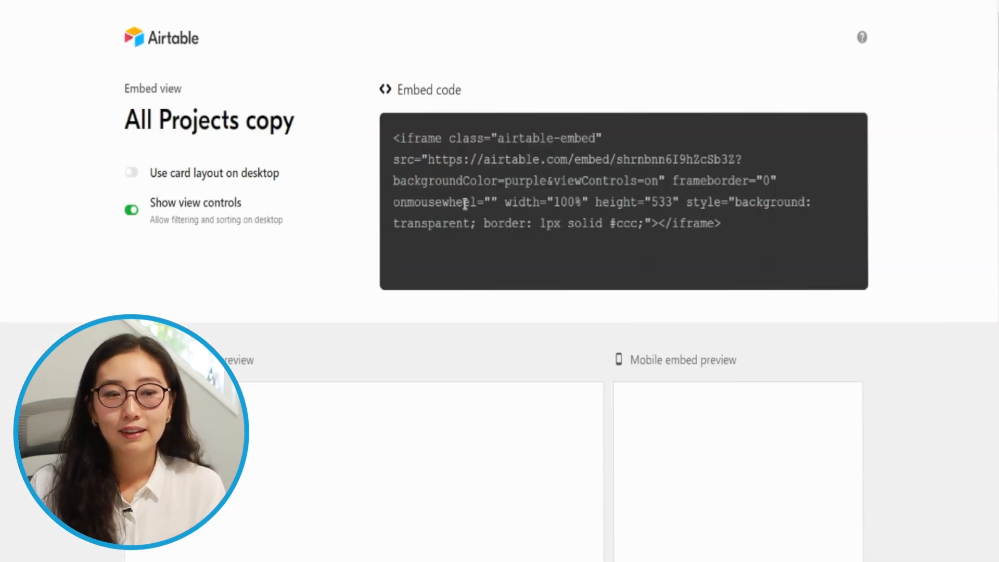
drag(415, 133, 658, 208)
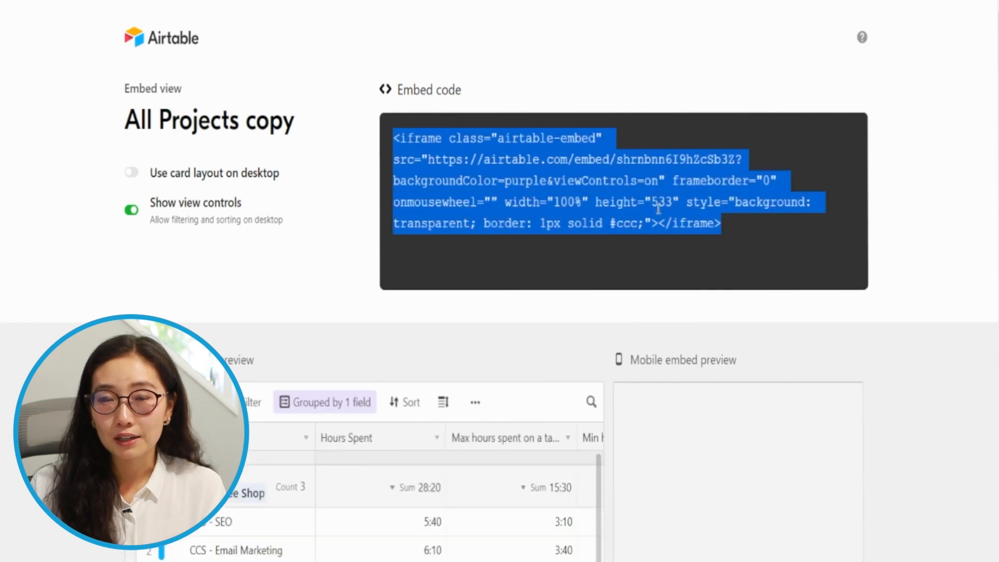